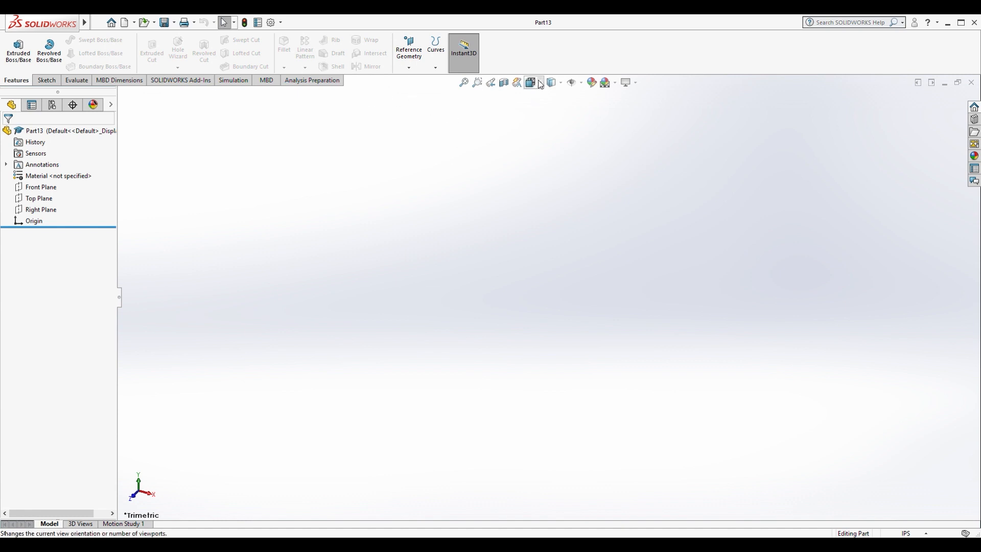
Sketch a circle of about 1.38 in radius centred on the origin of the Top Plane
{"action": "left_click", "coordinate": [45, 82]}
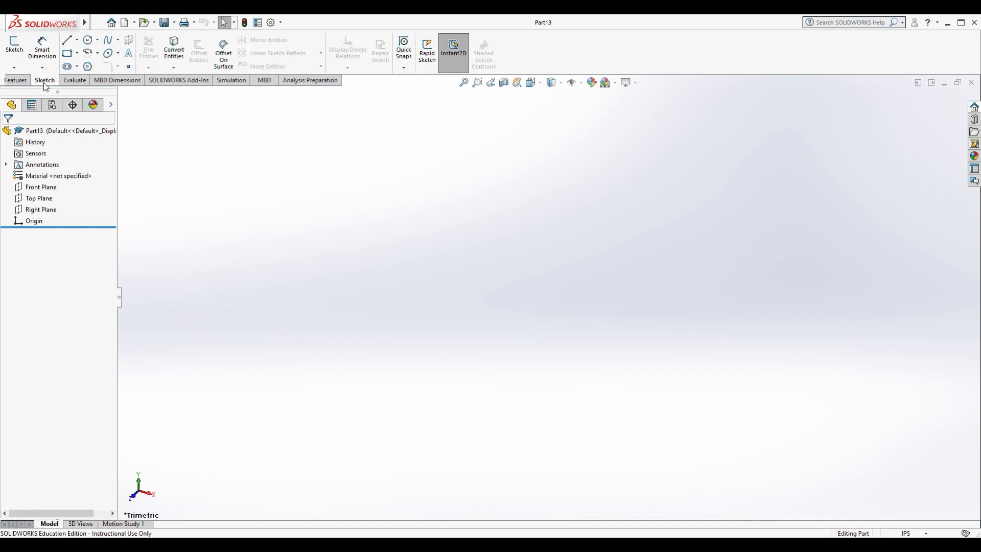
{"action": "left_click", "coordinate": [66, 41]}
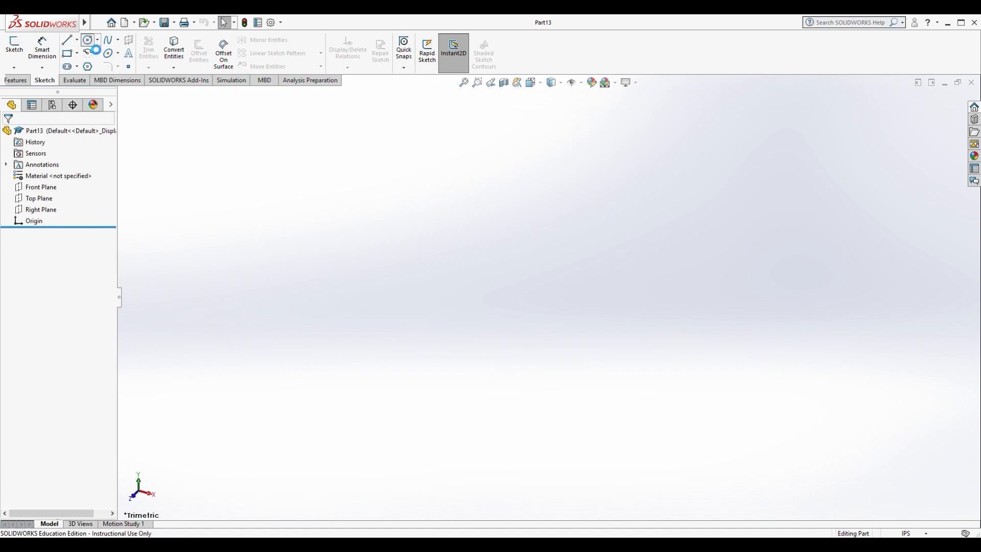
{"action": "left_click", "coordinate": [418, 320]}
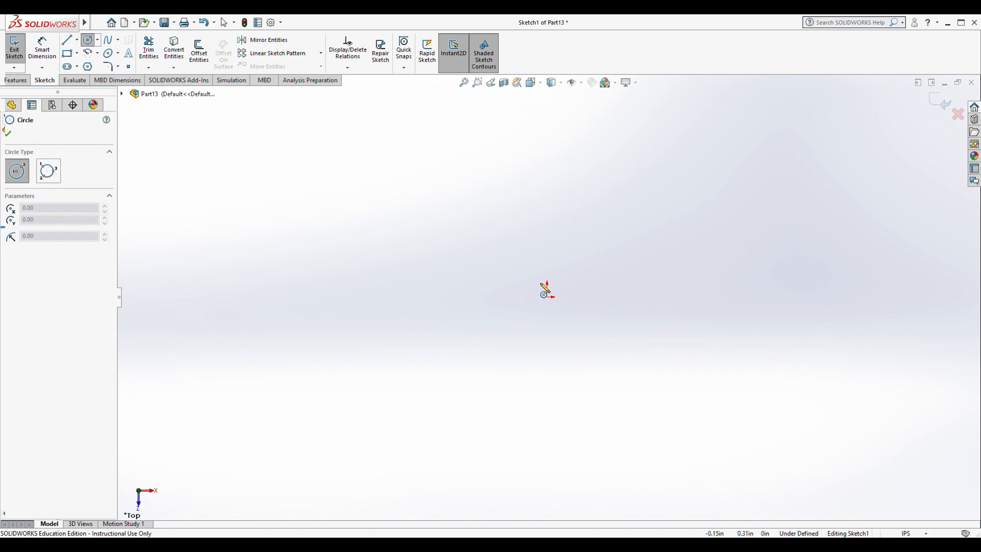
{"action": "left_click", "coordinate": [549, 301]}
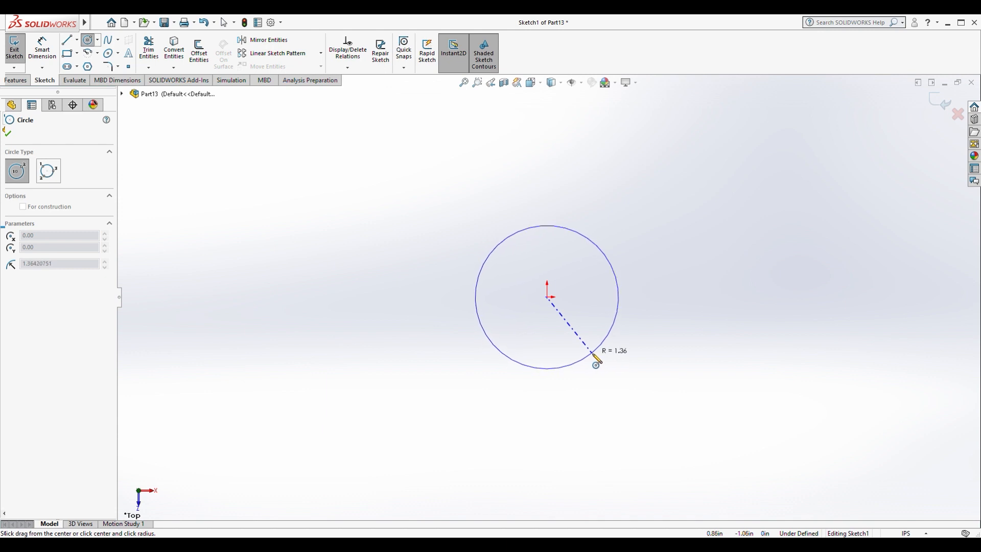
{"action": "left_click", "coordinate": [594, 356]}
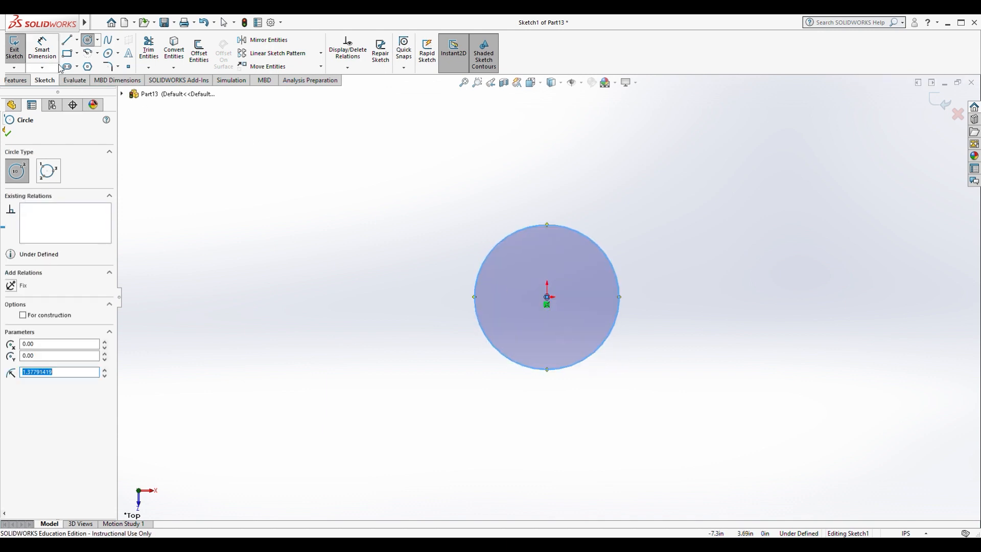
Dimension the circle's diameter as 2.76 in
{"action": "left_click", "coordinate": [44, 50]}
{"action": "left_click", "coordinate": [608, 345]}
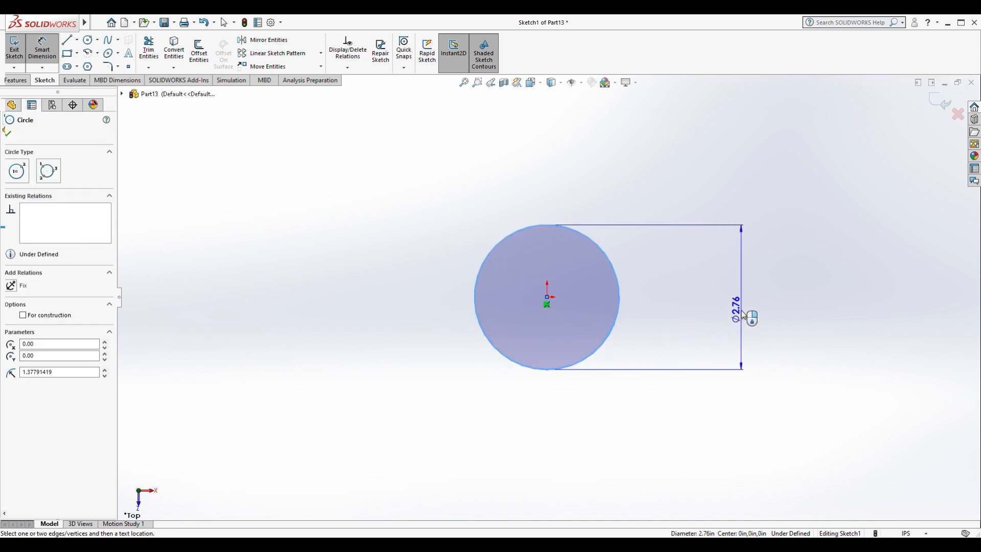
{"action": "left_click", "coordinate": [771, 327]}
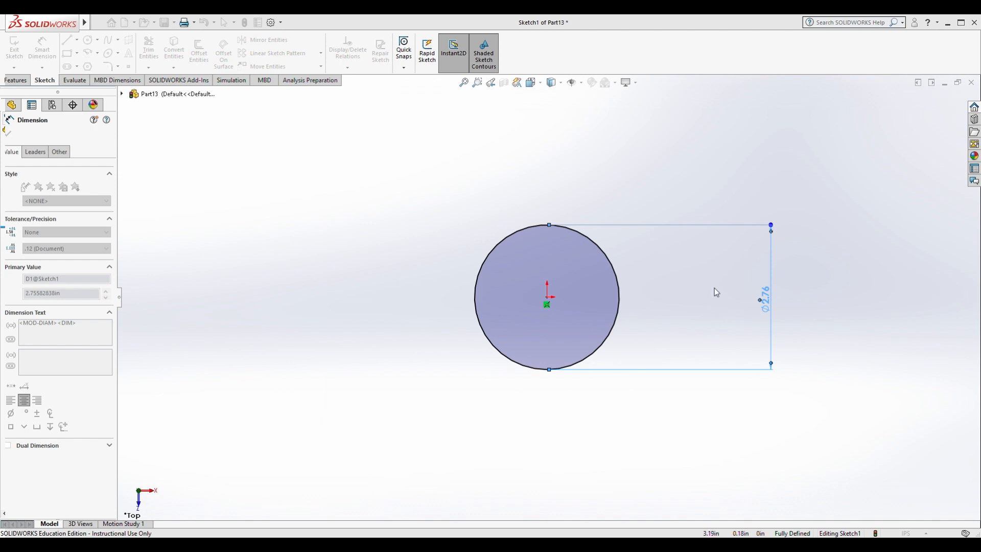
{"action": "left_click", "coordinate": [730, 287]}
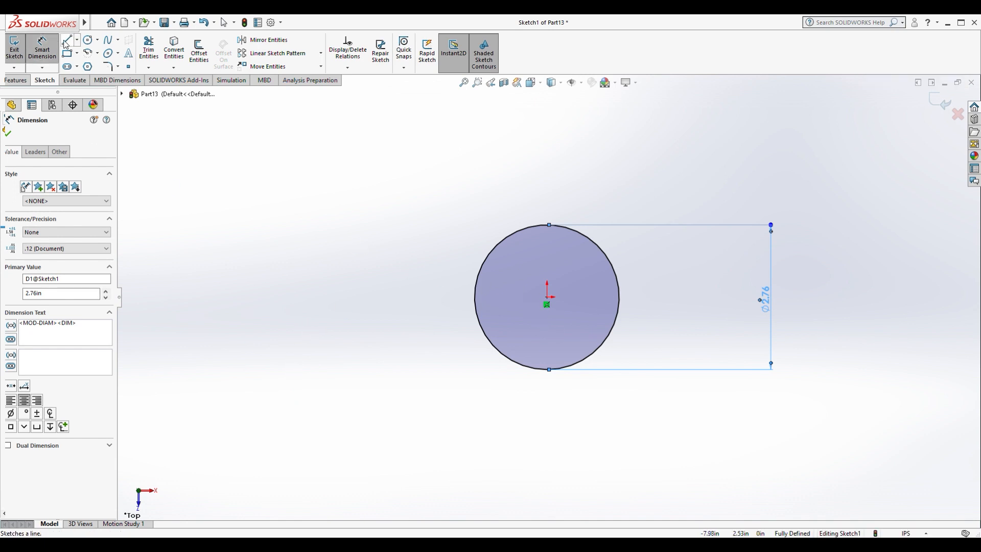
Draw a horizontal centerline from the origin leftward, extending well past the circle
{"action": "left_click", "coordinate": [76, 41]}
{"action": "left_click", "coordinate": [79, 63]}
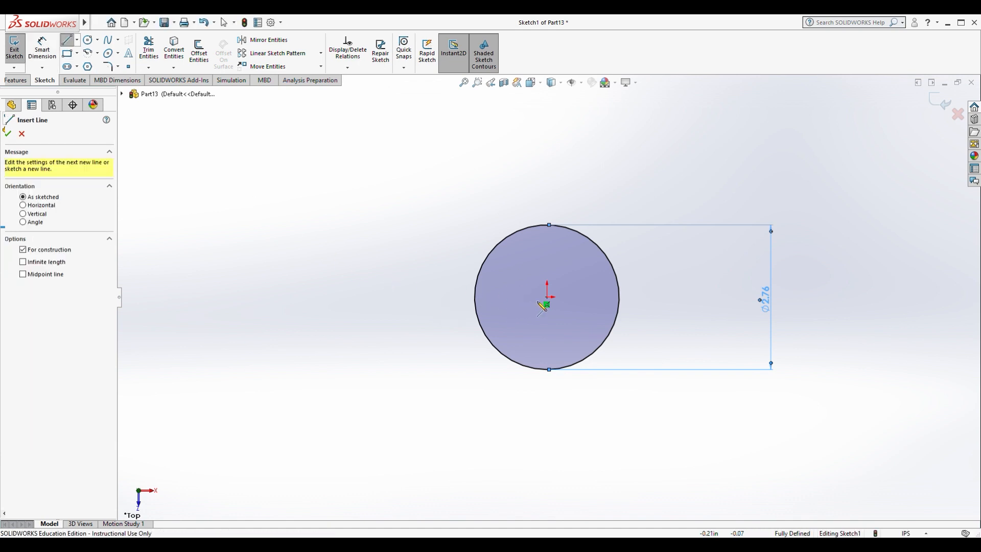
{"action": "left_click", "coordinate": [546, 297]}
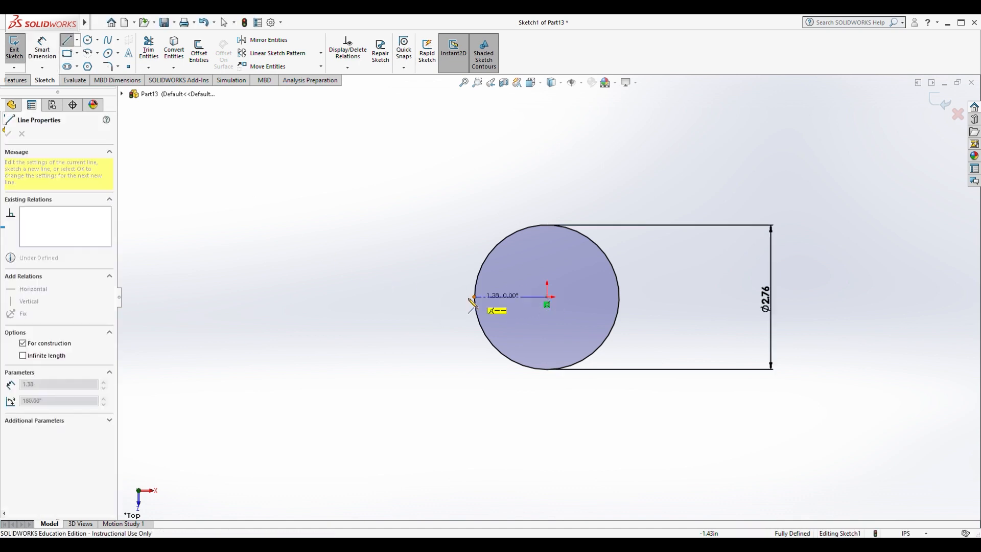
{"action": "left_click", "coordinate": [261, 297]}
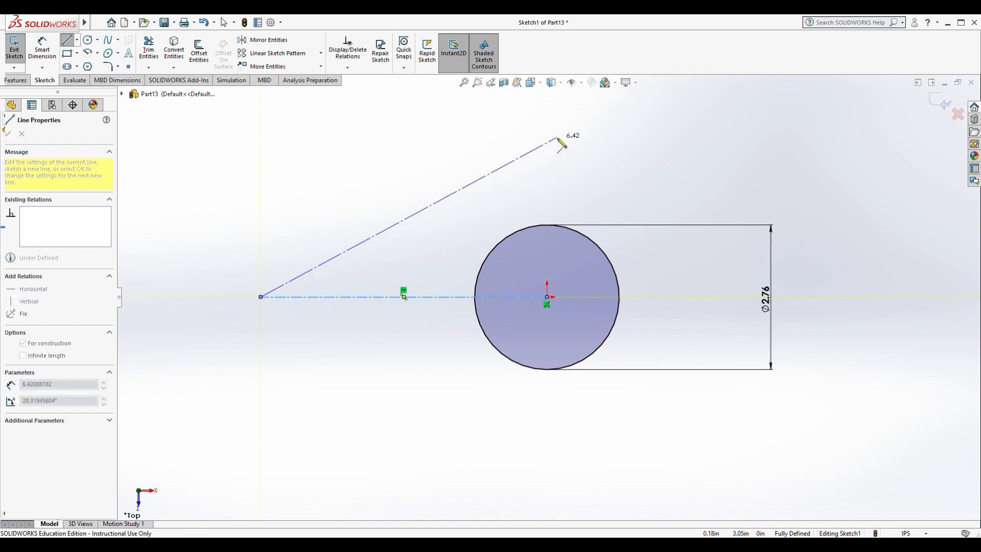
{"action": "key", "text": "Escape"}
Draw a vertical centerline through the origin, extending above and below the circle
{"action": "left_click", "coordinate": [78, 40]}
{"action": "left_click", "coordinate": [86, 63]}
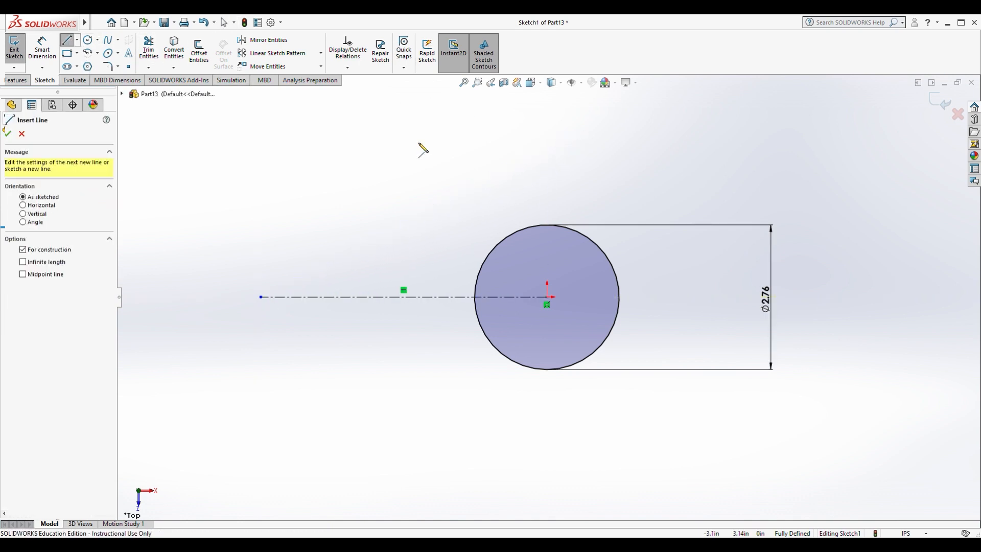
{"action": "left_click", "coordinate": [547, 183]}
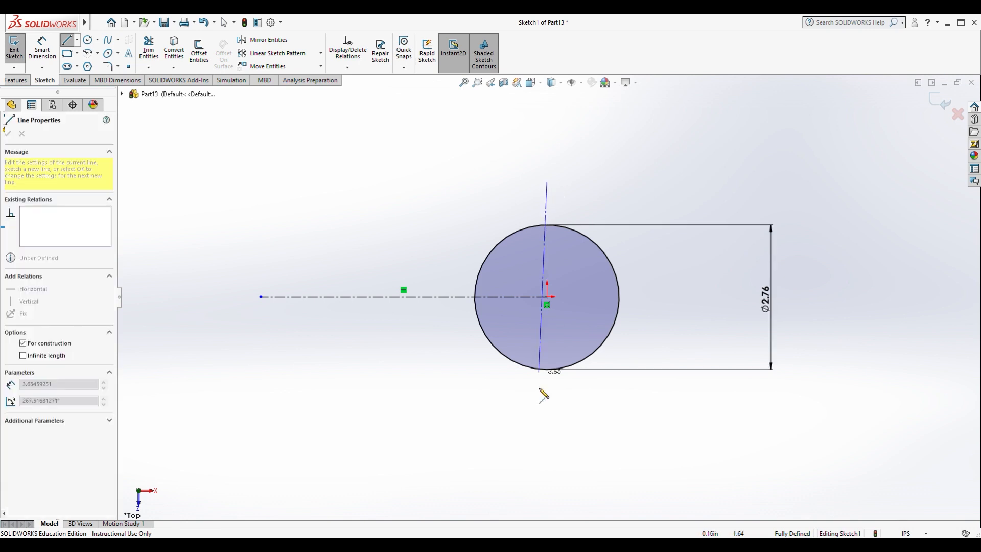
{"action": "left_click", "coordinate": [547, 432]}
{"action": "key", "text": "Escape"}
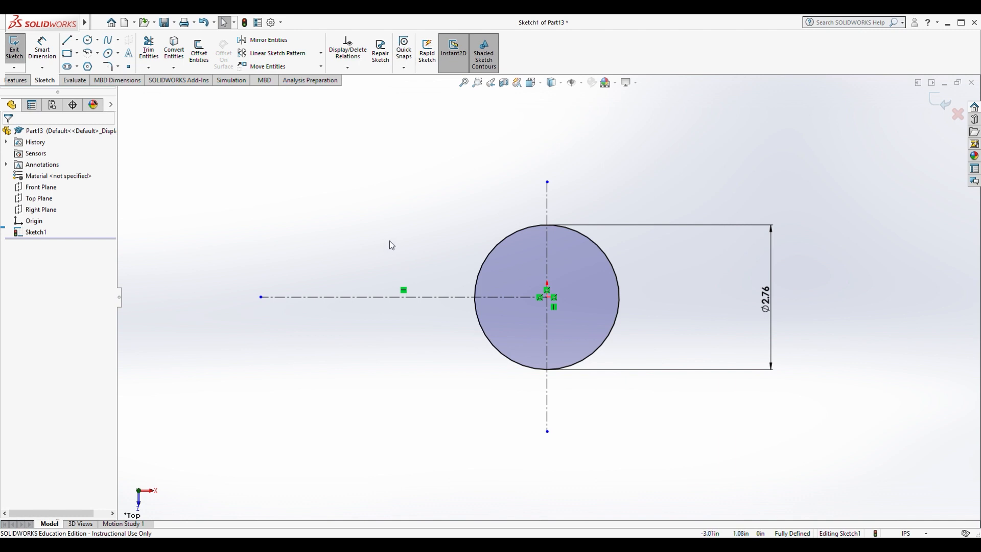
Draw connected lines from the circle's left point: about 2.52 in left along the centerline, about 0.6 in up, and a short segment left
{"action": "left_click", "coordinate": [67, 40]}
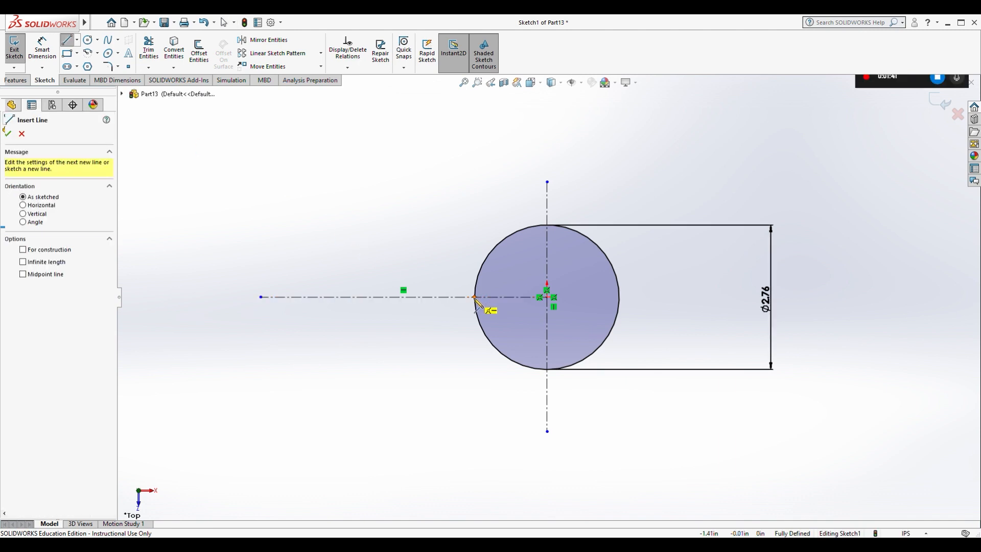
{"action": "left_click", "coordinate": [475, 298]}
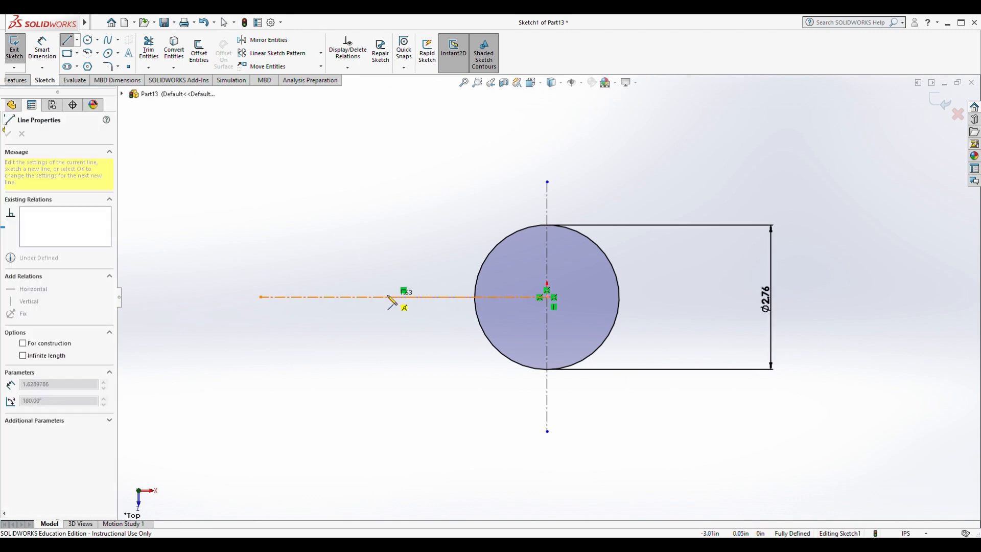
{"action": "left_click", "coordinate": [342, 297]}
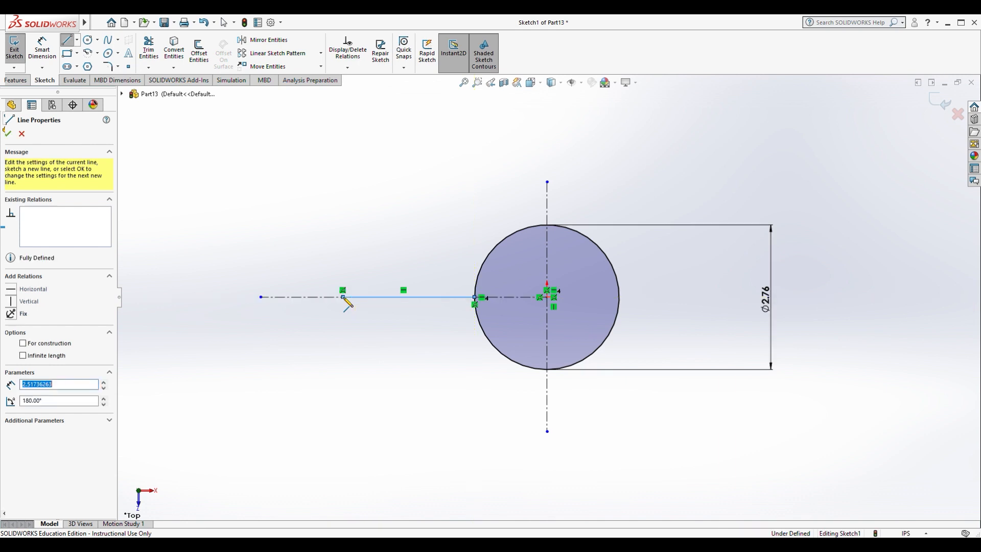
{"action": "left_click", "coordinate": [343, 266]}
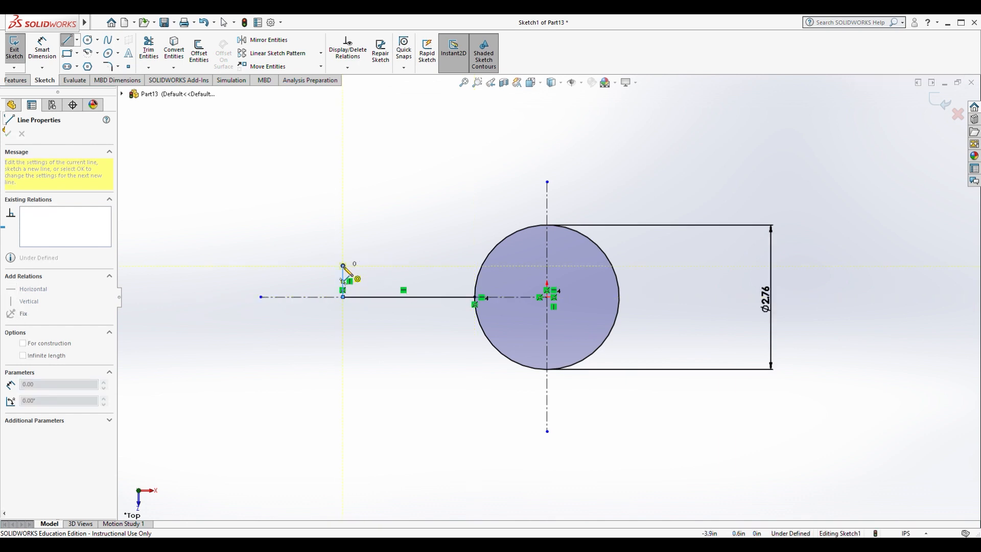
{"action": "left_click", "coordinate": [313, 266]}
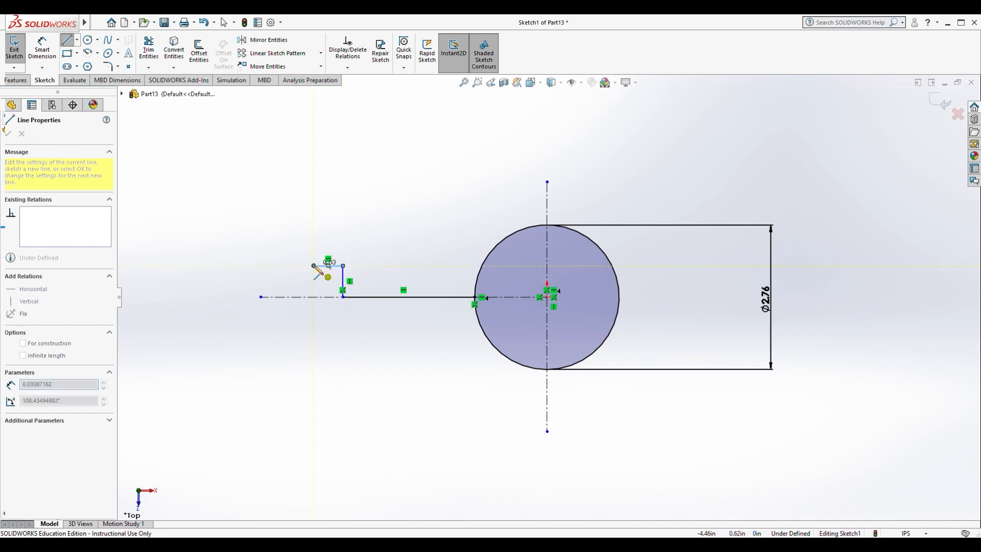
{"action": "key", "text": "Escape"}
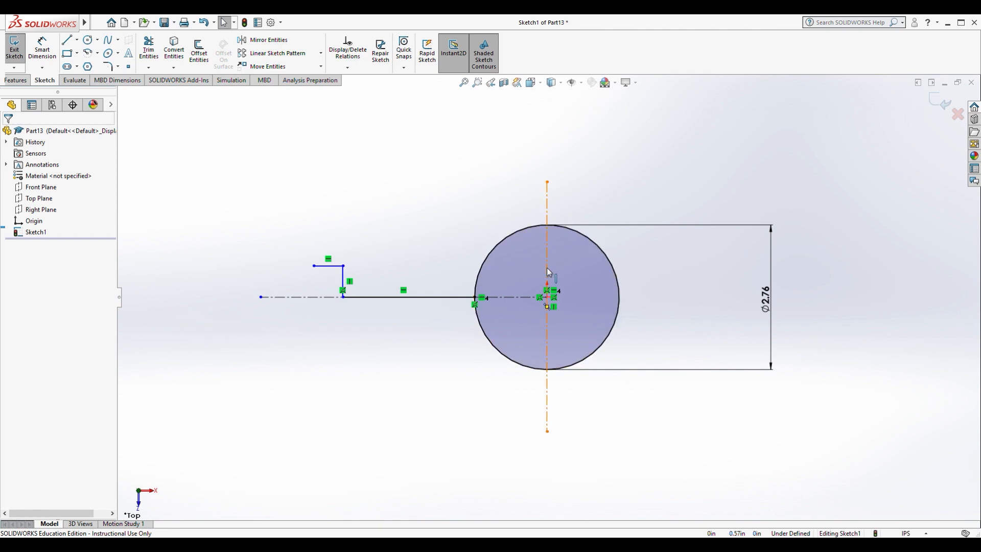
Dimension the distance between the short vertical line and the vertical centerline as 3.875 in
{"action": "left_click", "coordinate": [42, 49]}
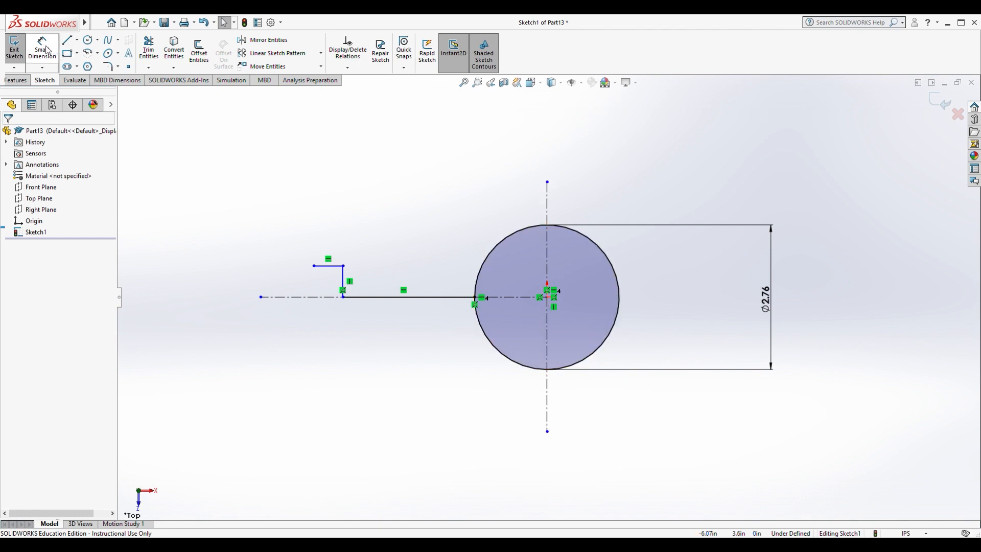
{"action": "left_click", "coordinate": [342, 280]}
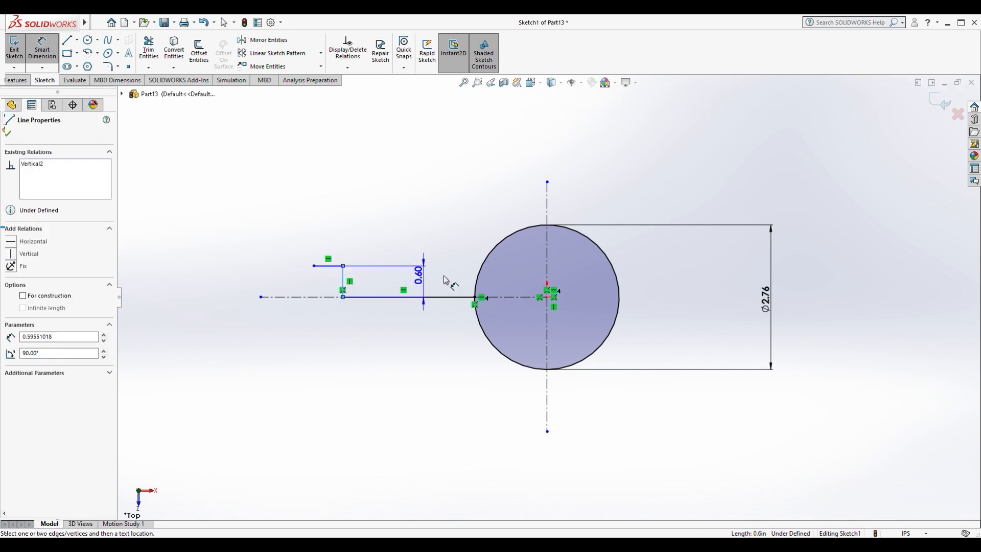
{"action": "left_click", "coordinate": [547, 270]}
{"action": "left_click", "coordinate": [456, 193]}
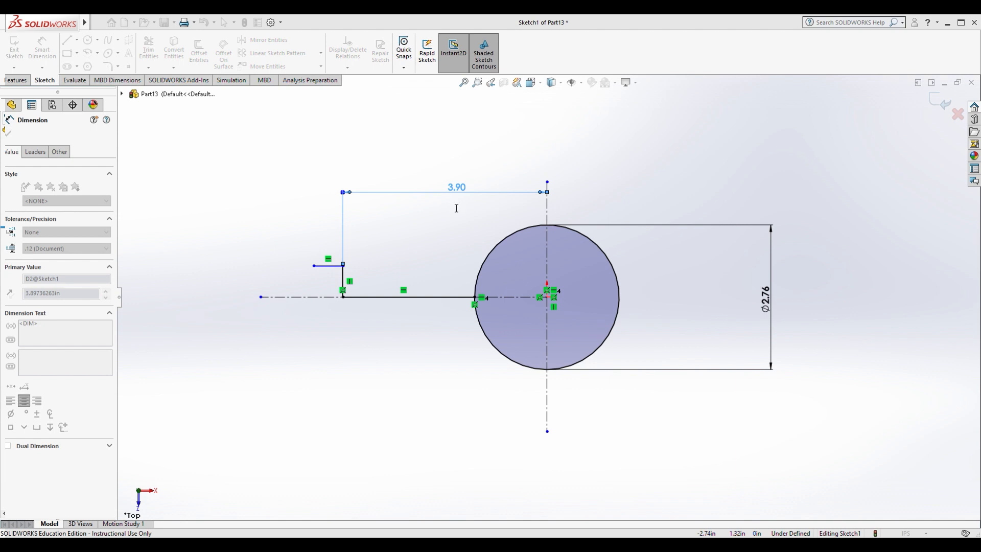
{"action": "key", "text": "Escape"}
{"action": "left_click", "coordinate": [411, 182]}
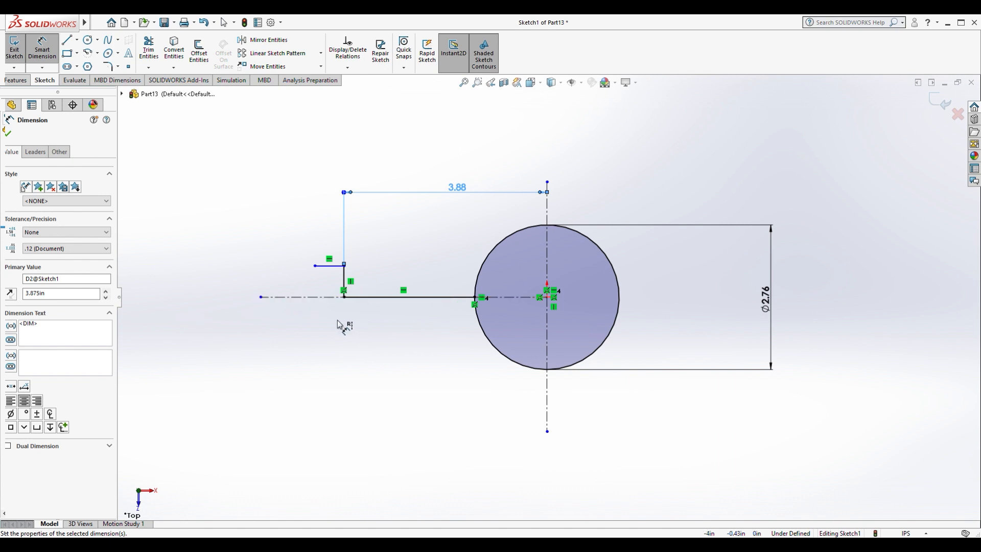
Offset the stepped line chain by 0.5 in toward its lower-left side
{"action": "left_click", "coordinate": [201, 53]}
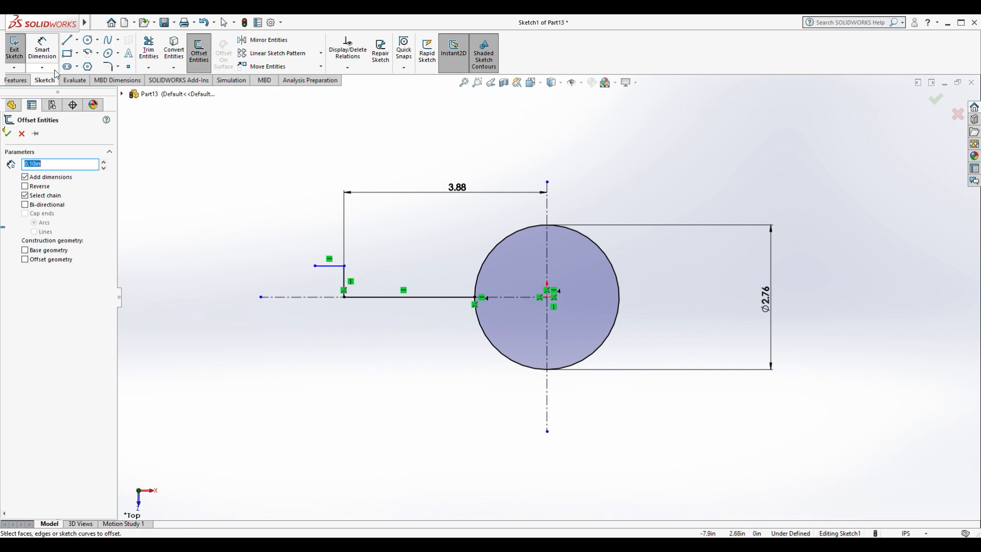
{"action": "left_click_drag", "start_coordinate": [51, 167], "coordinate": [32, 174]}
{"action": "key", "text": "BackSpace"}
{"action": "type", "text": ".5"}
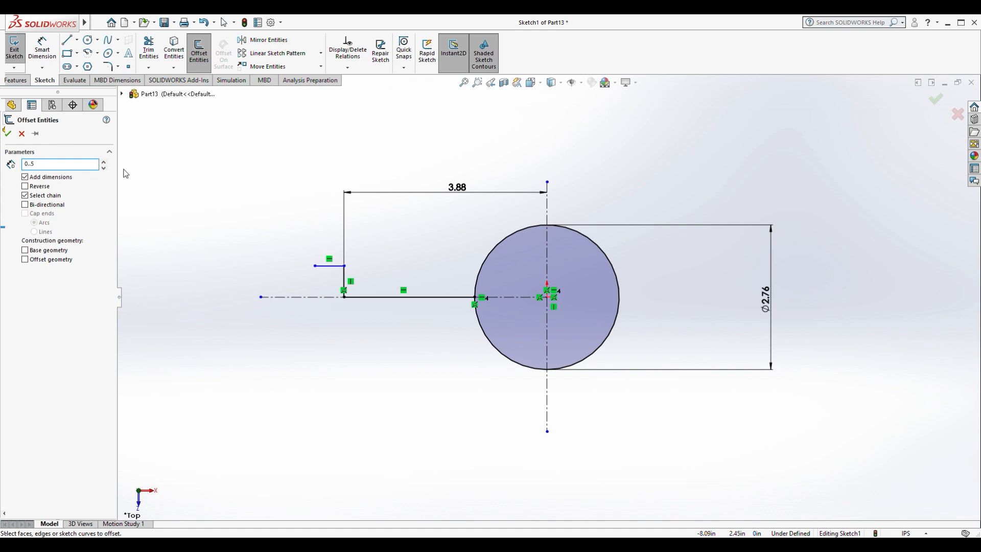
{"action": "type", "text": "5"}
{"action": "left_click", "coordinate": [344, 281]}
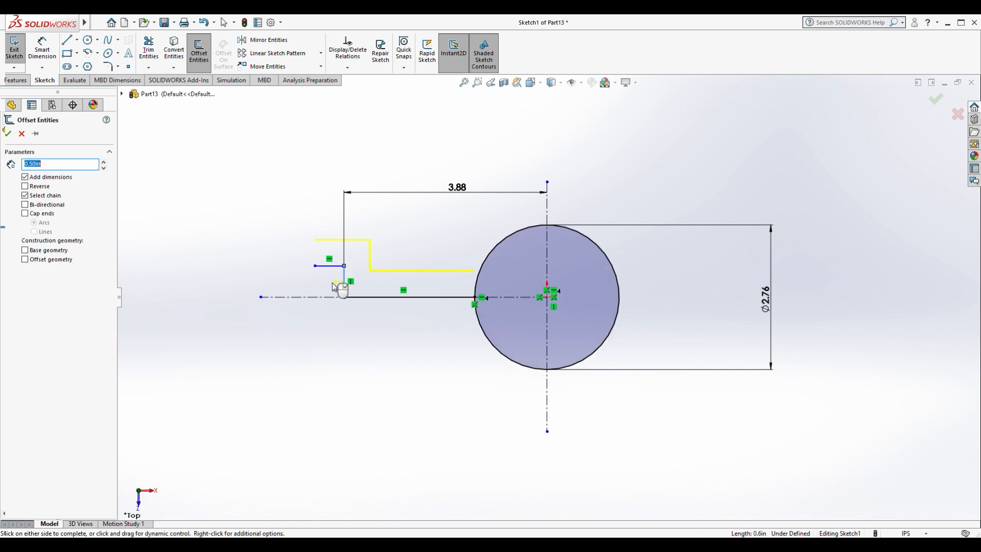
{"action": "left_click", "coordinate": [337, 286]}
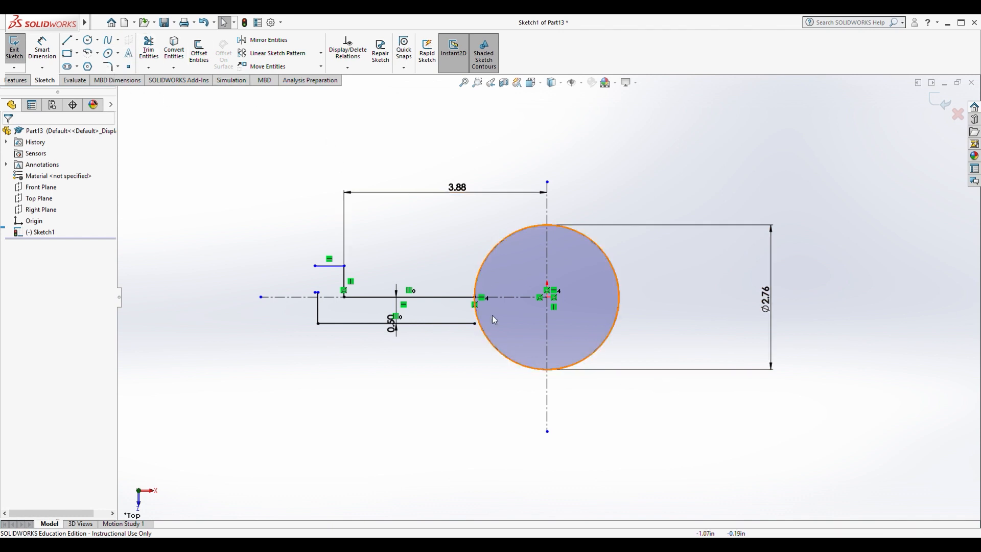
Offset the circle outward by 0.5 in
{"action": "left_click", "coordinate": [195, 51]}
{"action": "left_click", "coordinate": [491, 341]}
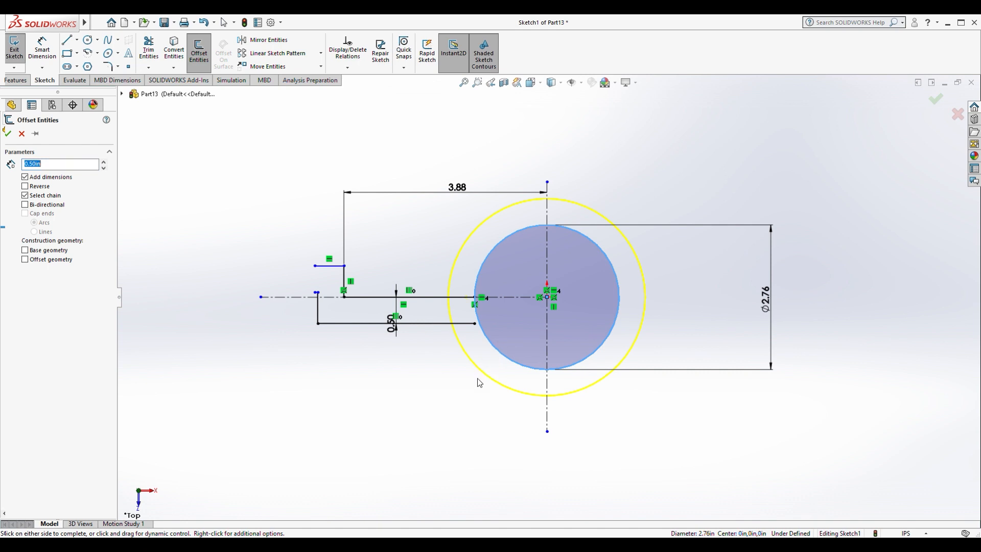
{"action": "left_click", "coordinate": [8, 134]}
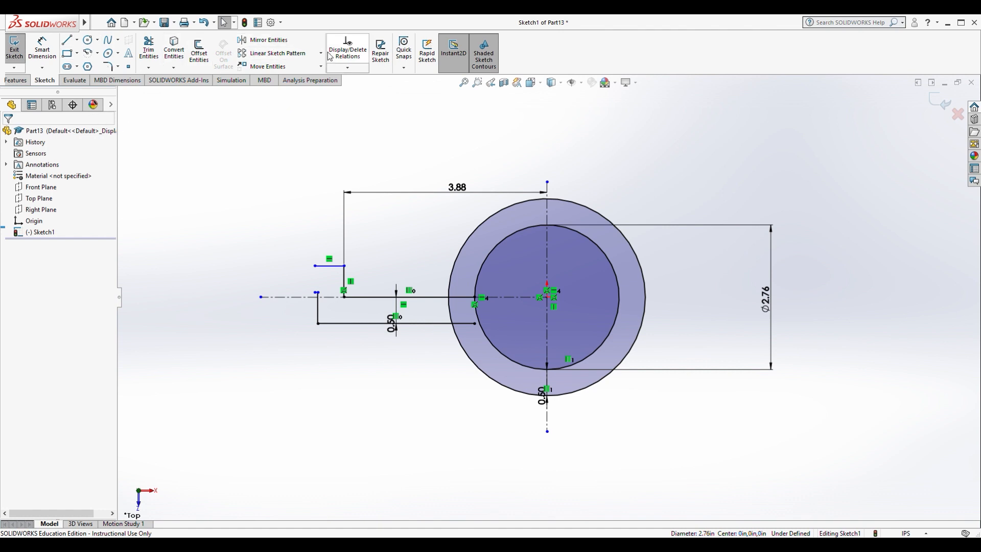
Power trim both circles to their lower-left quarter arcs and trim the outer arc and lower offset line back to their intersection
{"action": "left_click", "coordinate": [149, 50]}
{"action": "mouse_move", "coordinate": [428, 273]}
{"action": "left_mouse_down"}
{"action": "mouse_move", "coordinate": [493, 248]}
{"action": "mouse_move", "coordinate": [605, 239]}
{"action": "mouse_move", "coordinate": [587, 201]}
{"action": "mouse_move", "coordinate": [590, 373]}
{"action": "left_mouse_up"}
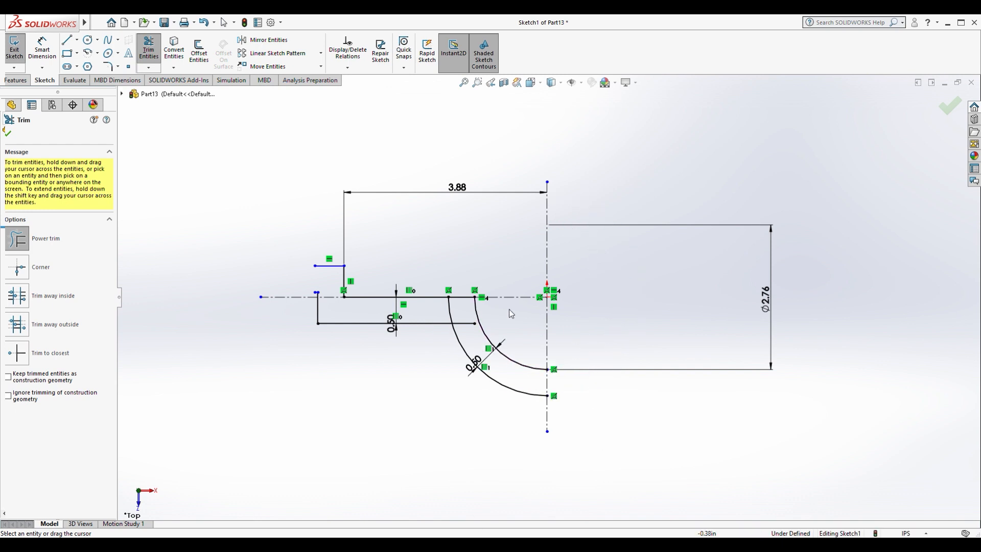
{"action": "mouse_move", "coordinate": [466, 334]}
{"action": "left_mouse_down"}
{"action": "mouse_move", "coordinate": [463, 317]}
{"action": "mouse_move", "coordinate": [443, 312]}
{"action": "left_mouse_up"}
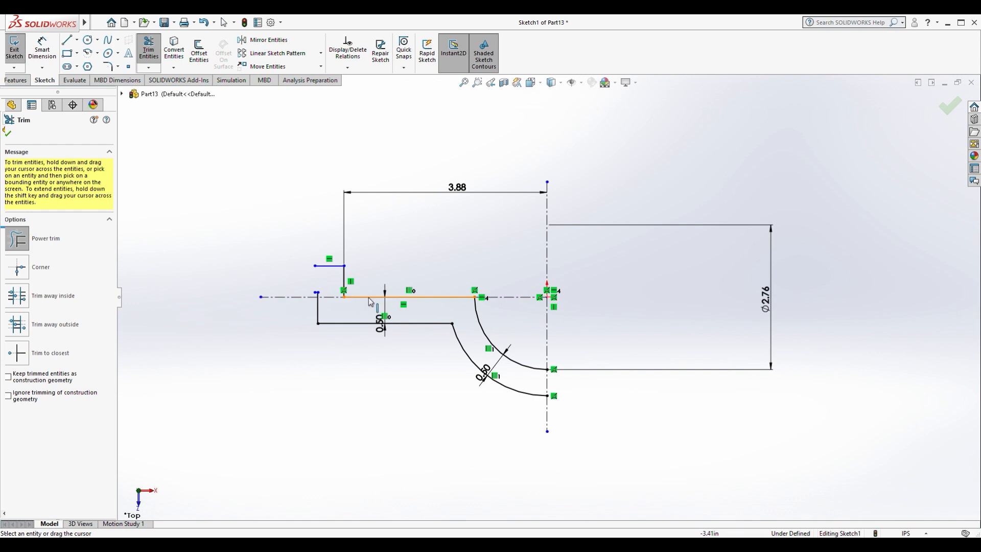
{"action": "left_click", "coordinate": [395, 299]}
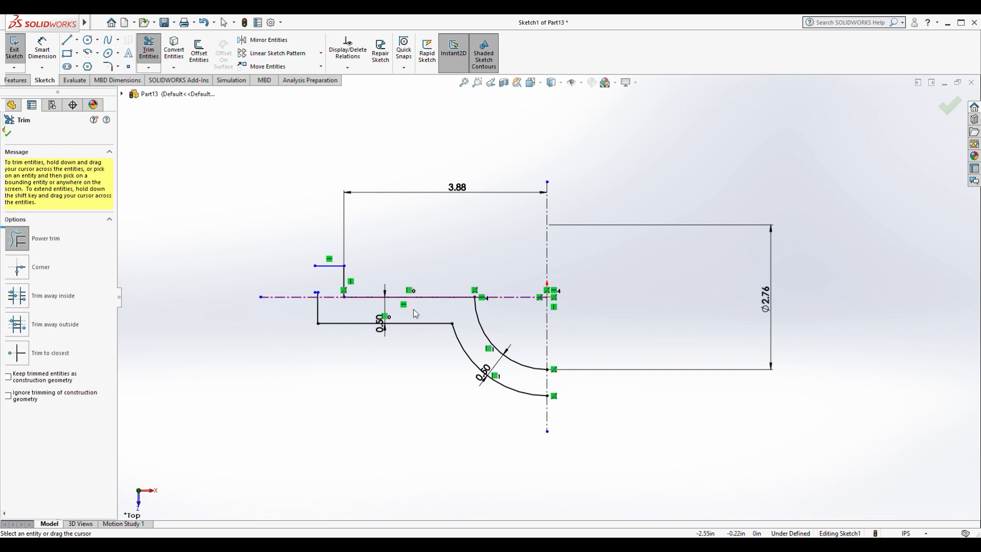
{"action": "key", "text": "ctrl+z"}
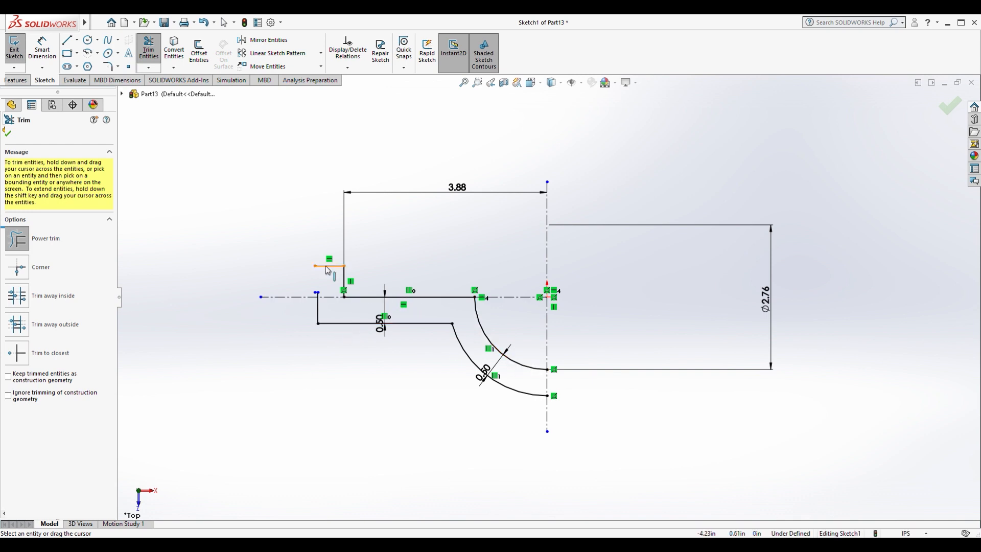
Dimension the vertical distance between the short upper horizontal line and the lower offset line as 1.25 in
{"action": "left_click", "coordinate": [40, 46]}
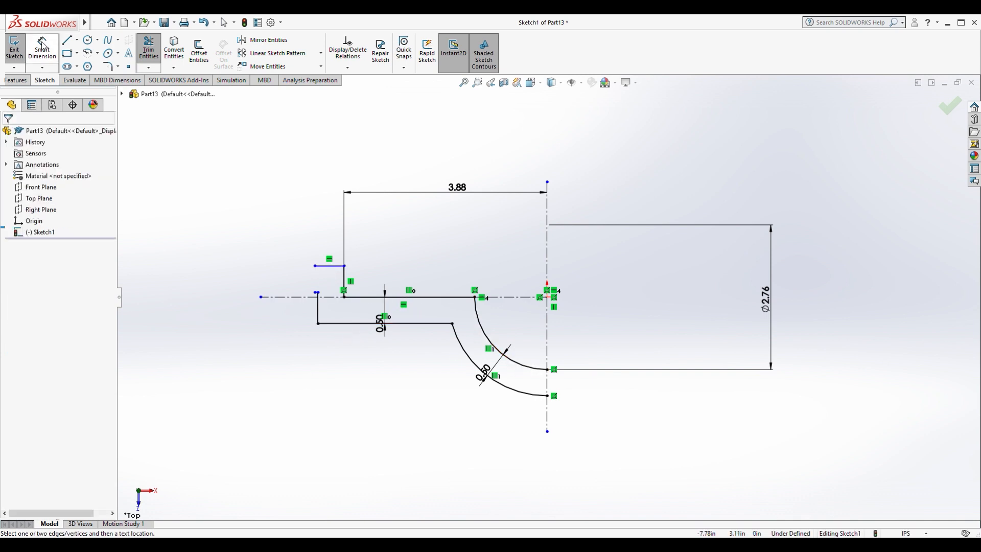
{"action": "left_click", "coordinate": [335, 324]}
{"action": "left_click", "coordinate": [330, 266]}
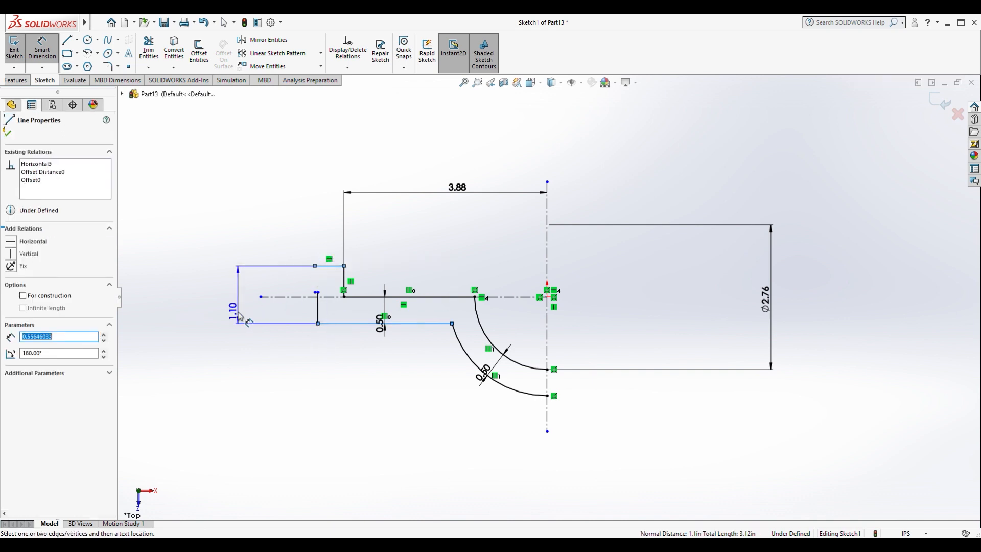
{"action": "left_click", "coordinate": [230, 301]}
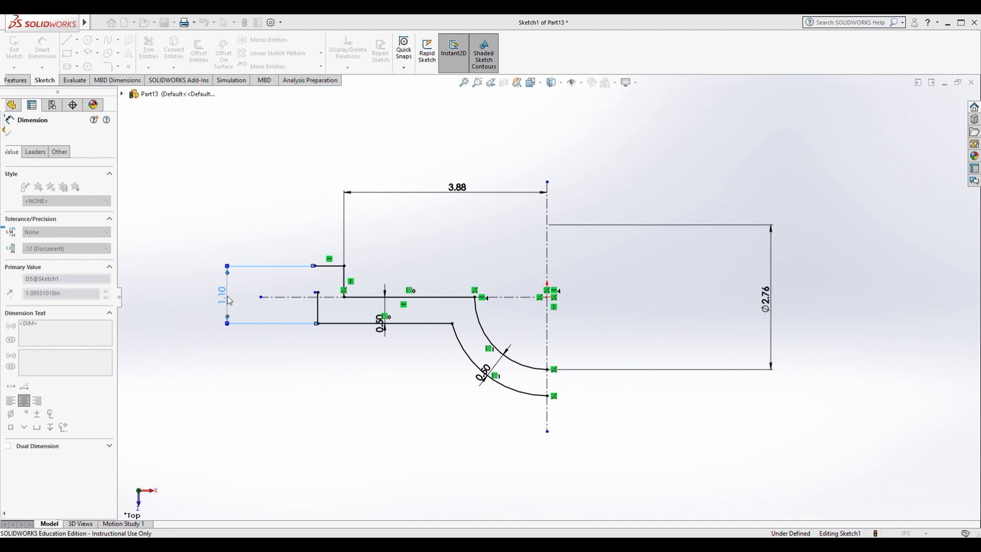
{"action": "type", "text": "1.25"}
{"action": "key", "text": "Return"}
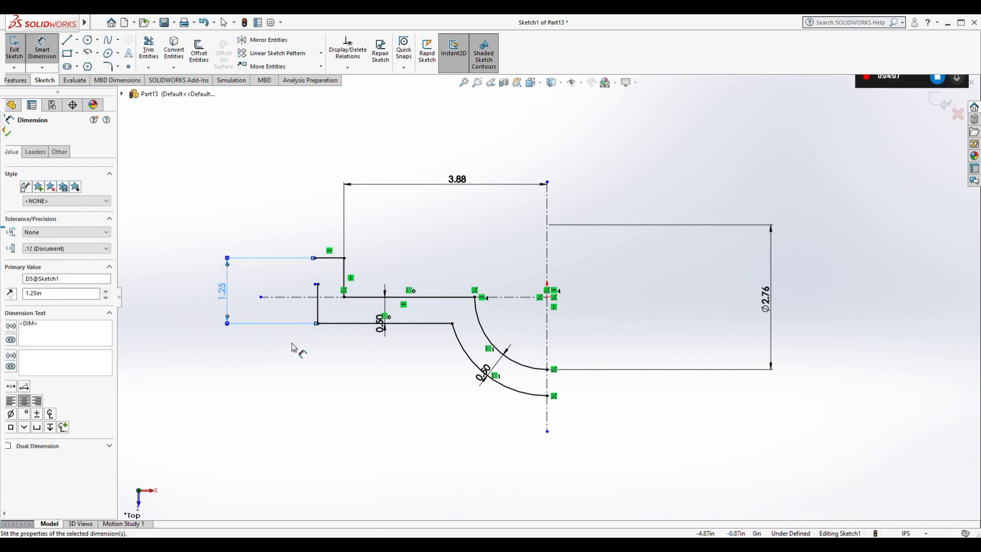
{"action": "scroll", "coordinate": [320, 288], "scroll_direction": "down", "scroll_amount": 5}
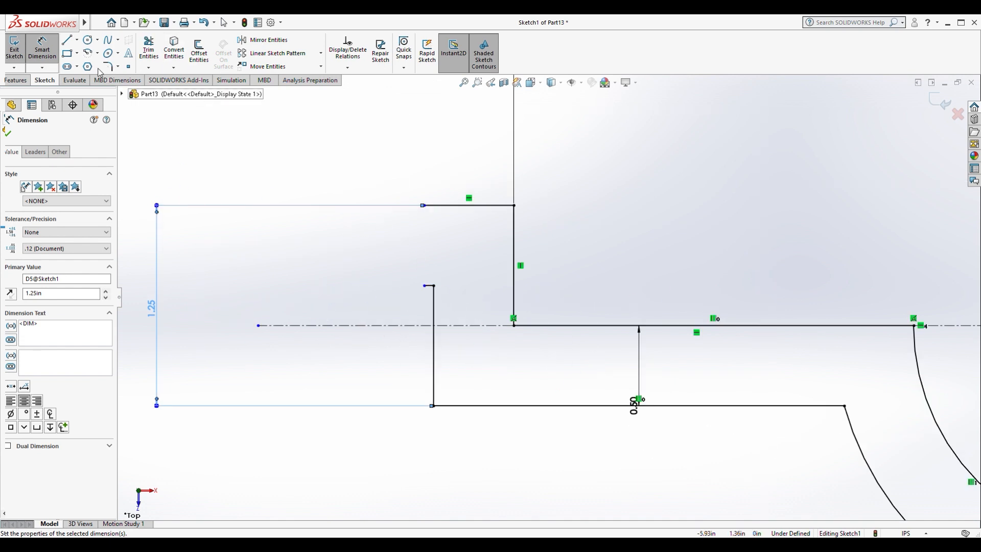
{"action": "key", "text": "Escape"}
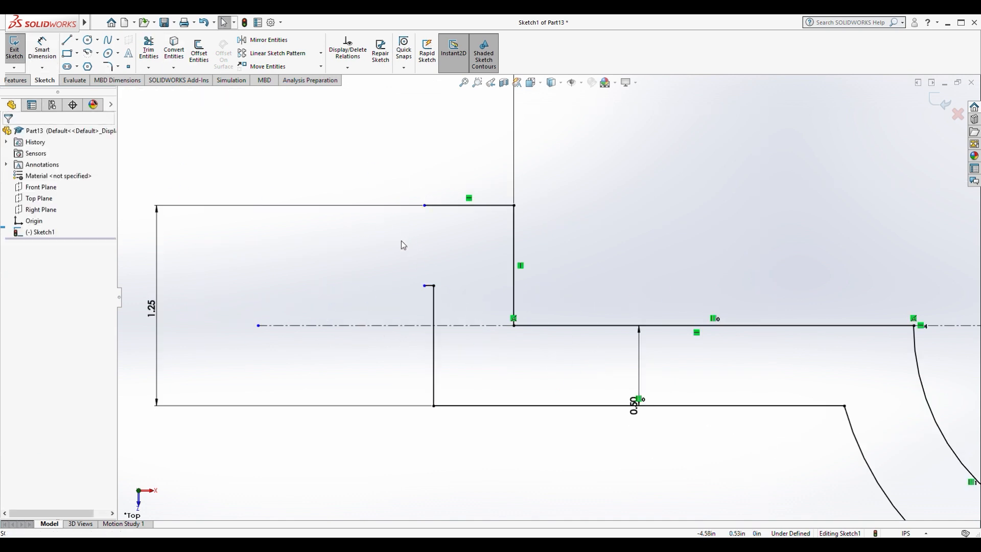
Delete the tiny horizontal stub and the offset vertical line at the outer end of the stepped profile
{"action": "left_click", "coordinate": [431, 289]}
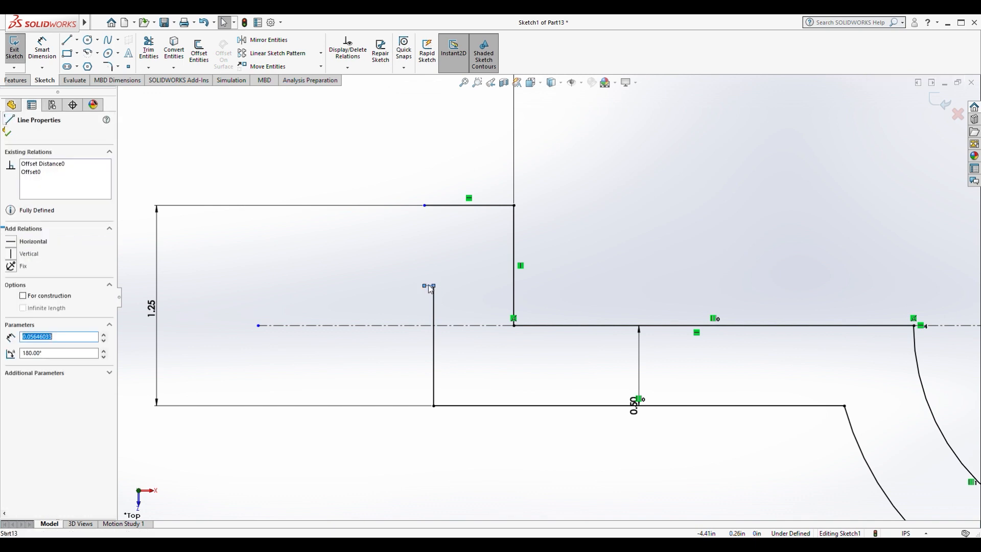
{"action": "key", "text": "Escape"}
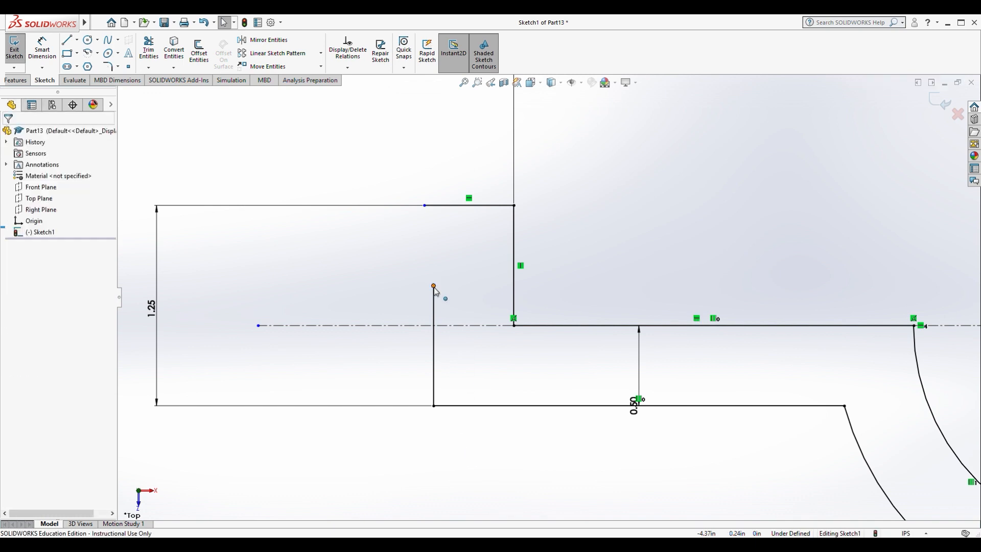
{"action": "left_click", "coordinate": [434, 285]}
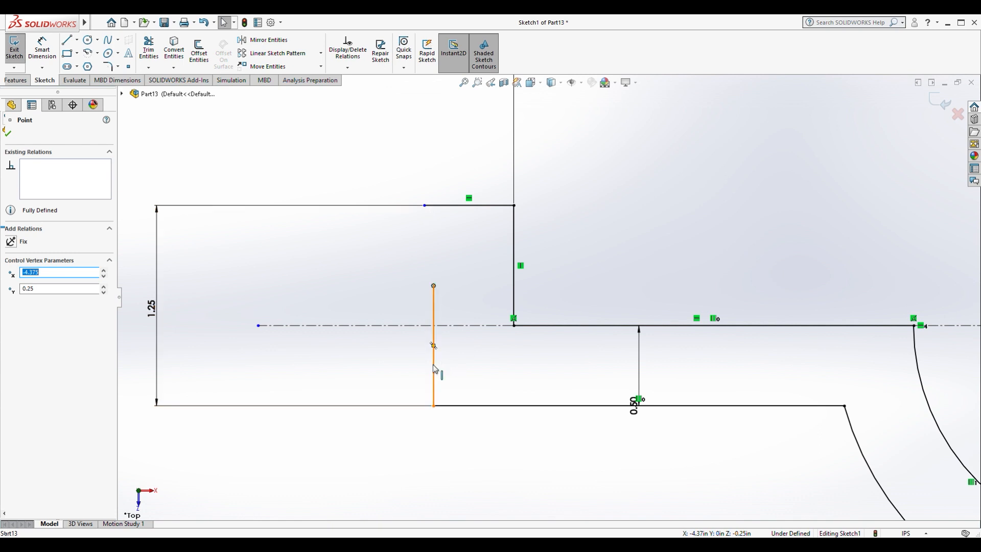
{"action": "left_click_drag", "start_coordinate": [433, 287], "coordinate": [432, 207]}
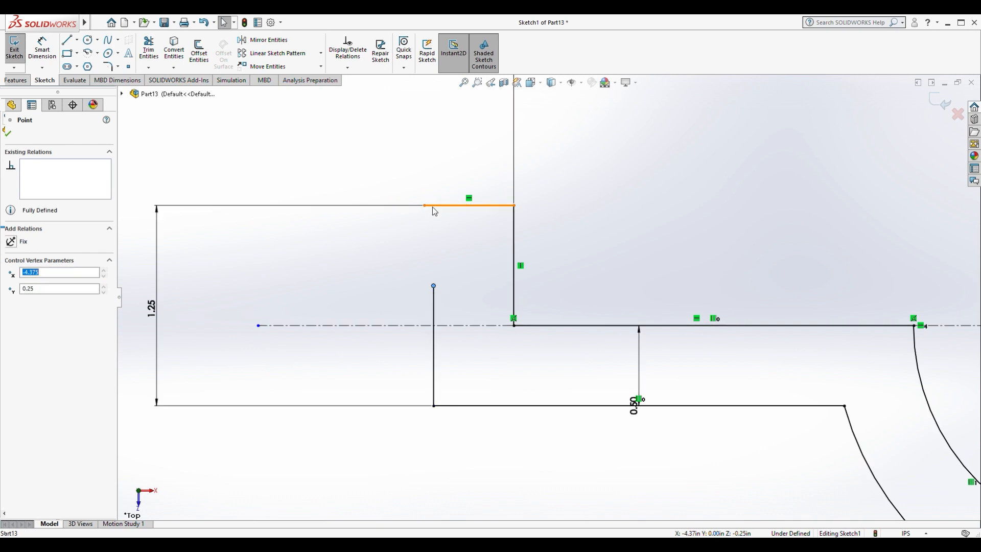
{"action": "left_click", "coordinate": [434, 389]}
{"action": "key", "text": "Delete"}
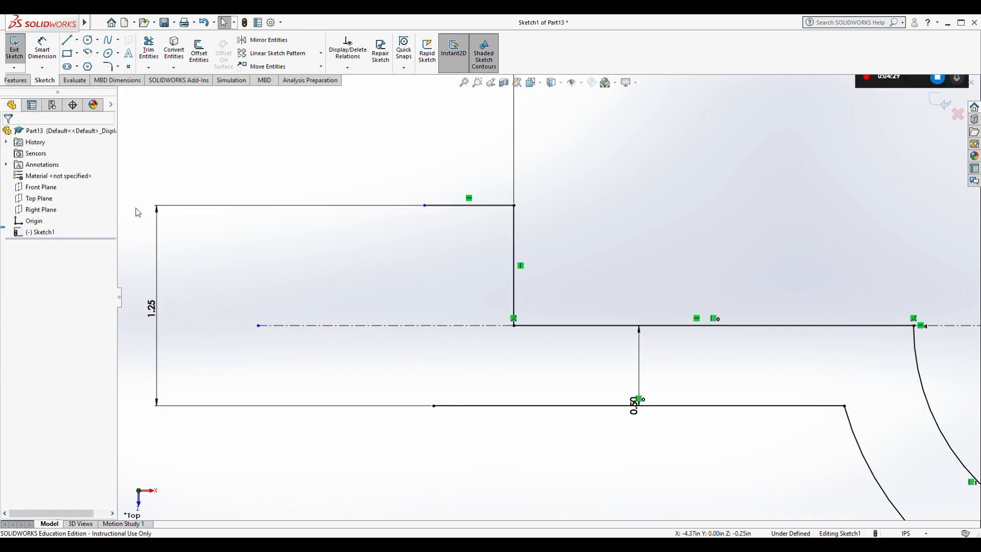
Draw a vertical line from the outer end of the lower horizontal line up to the short upper horizontal line
{"action": "left_click", "coordinate": [67, 39]}
{"action": "left_click_drag", "start_coordinate": [434, 406], "coordinate": [434, 205]}
{"action": "left_click", "coordinate": [435, 206]}
{"action": "key", "text": "Escape"}
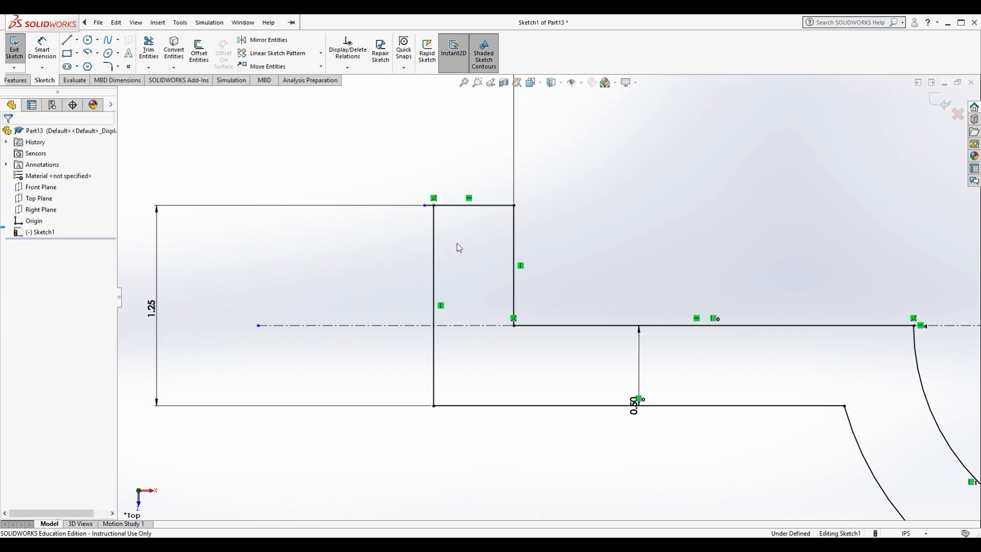
Try to dimension the horizontal distance between the two vertical lines of the upright end
{"action": "scroll", "coordinate": [547, 297], "scroll_direction": "up", "scroll_amount": 5}
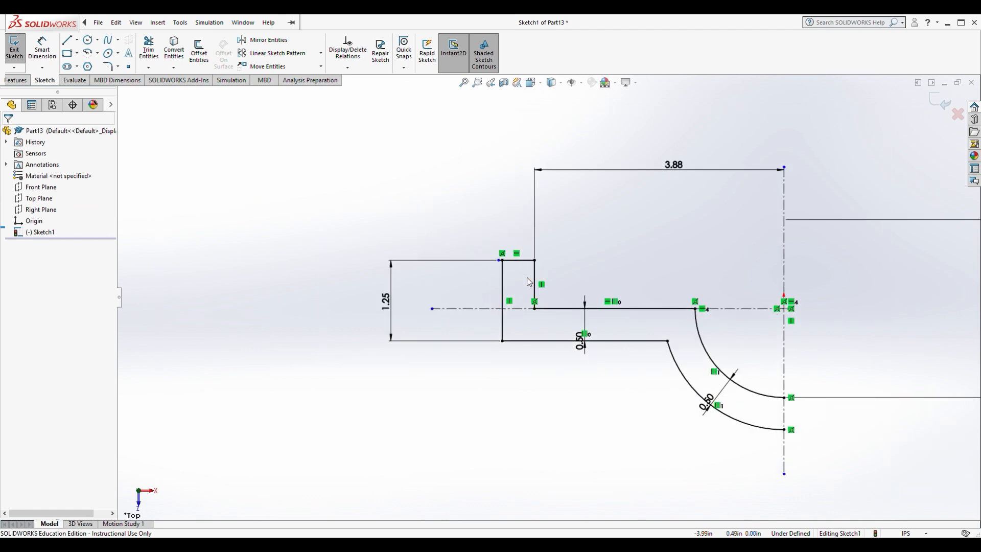
{"action": "left_click", "coordinate": [40, 57]}
{"action": "left_click", "coordinate": [503, 288]}
{"action": "left_click", "coordinate": [535, 288]}
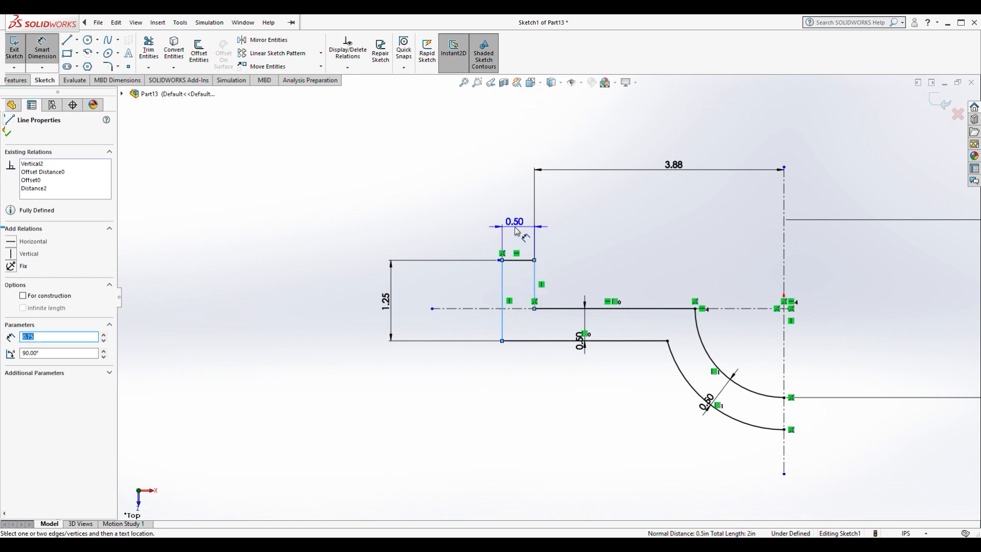
{"action": "left_click", "coordinate": [521, 234]}
{"action": "key", "text": "ctrl+z"}
Power trim the short piece of the upper horizontal line that overhangs the new vertical line
{"action": "scroll", "coordinate": [501, 267], "scroll_direction": "down", "scroll_amount": 5}
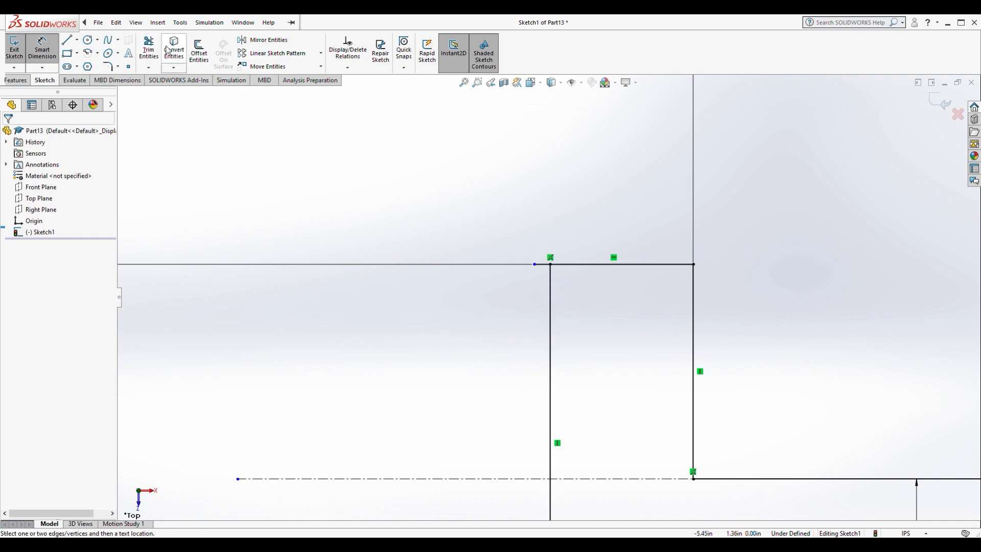
{"action": "left_click", "coordinate": [148, 49]}
{"action": "mouse_move", "coordinate": [537, 238]}
{"action": "left_mouse_down"}
{"action": "mouse_move", "coordinate": [543, 268]}
{"action": "mouse_move", "coordinate": [529, 299]}
{"action": "left_mouse_up"}
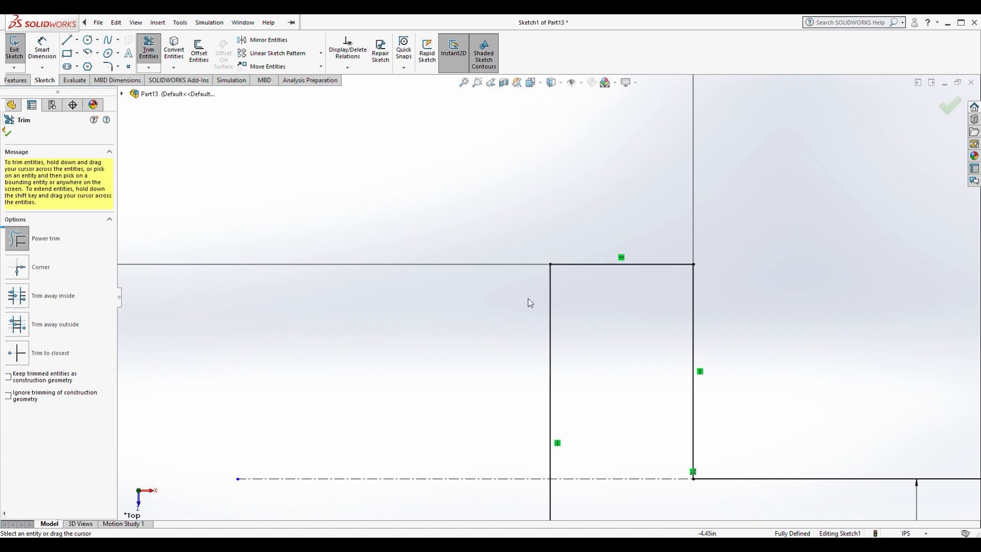
Add 0.38 in sketch fillets where the lower line meets the outer arc and at the profile's outer lower corner
{"action": "scroll", "coordinate": [529, 303], "scroll_direction": "up", "scroll_amount": 10}
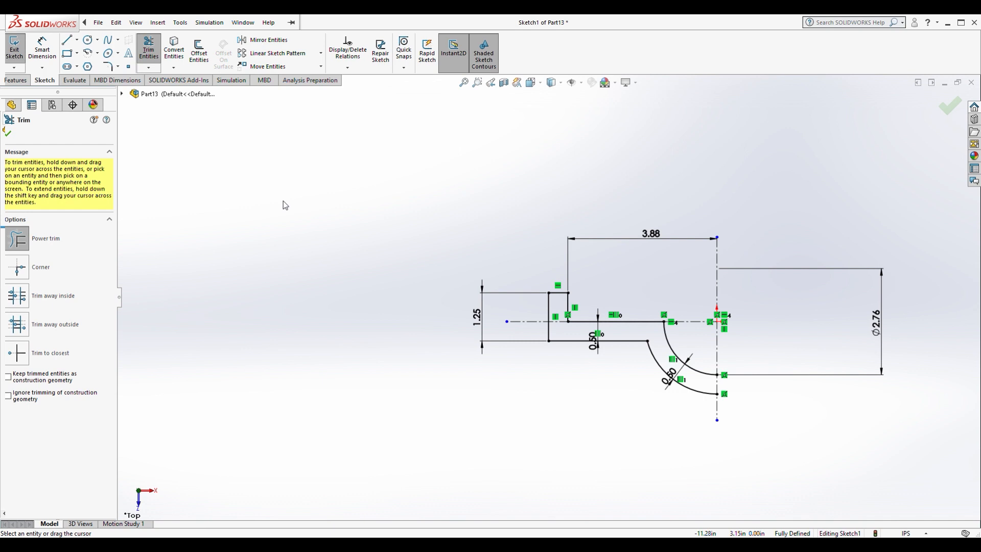
{"action": "left_click", "coordinate": [108, 66]}
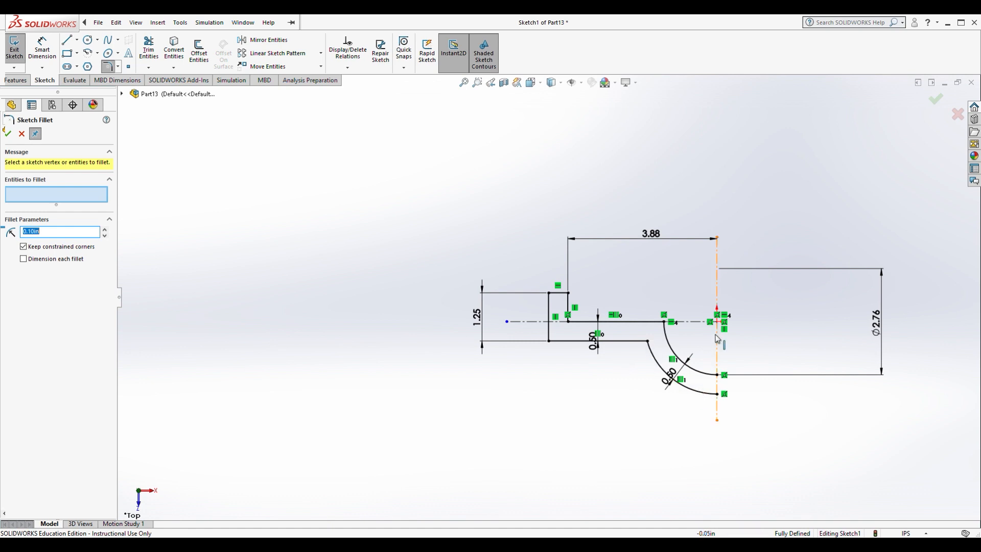
{"action": "left_click", "coordinate": [53, 236]}
{"action": "double_click", "coordinate": [40, 236]}
{"action": "left_click", "coordinate": [638, 343]}
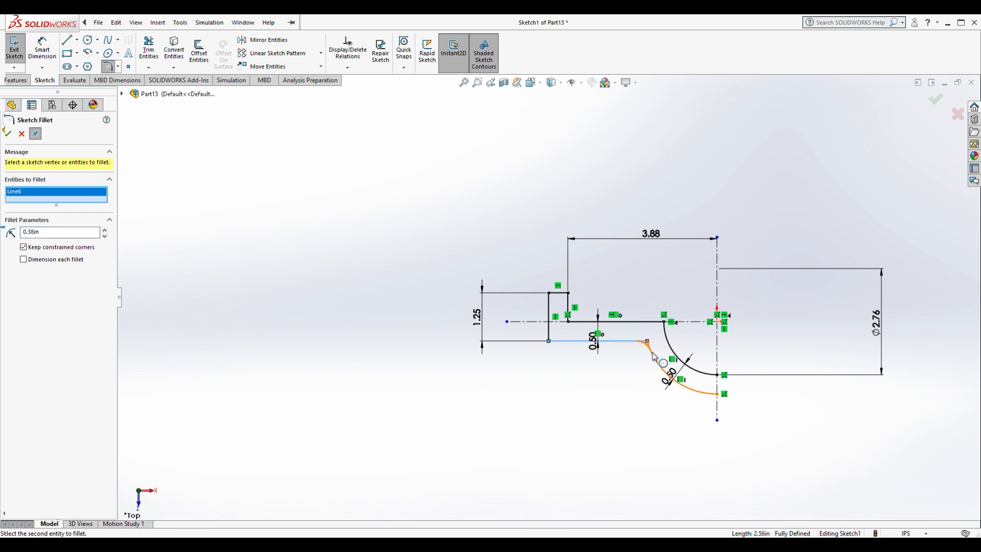
{"action": "left_click", "coordinate": [550, 335]}
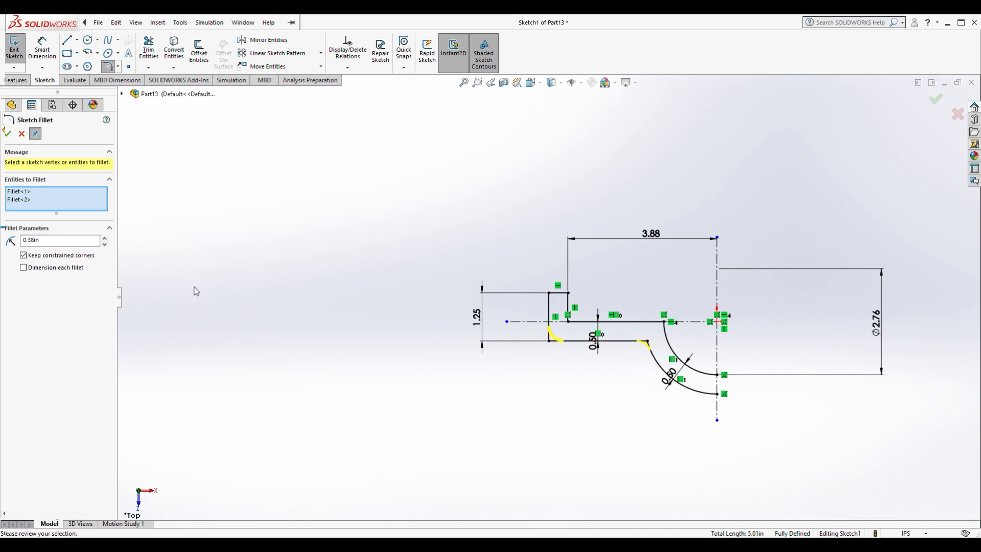
{"action": "key", "text": "Return"}
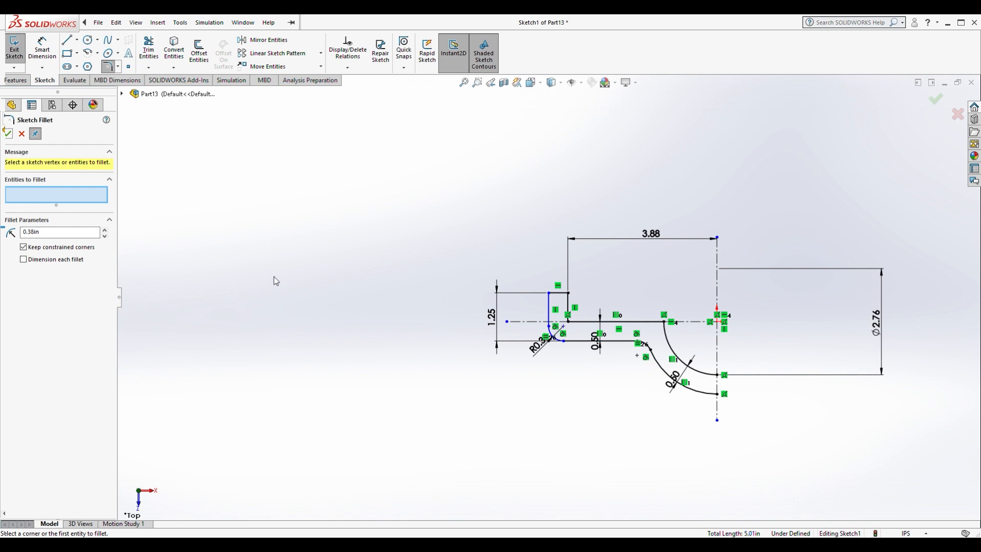
{"action": "scroll", "coordinate": [619, 342], "scroll_direction": "down", "scroll_amount": 5}
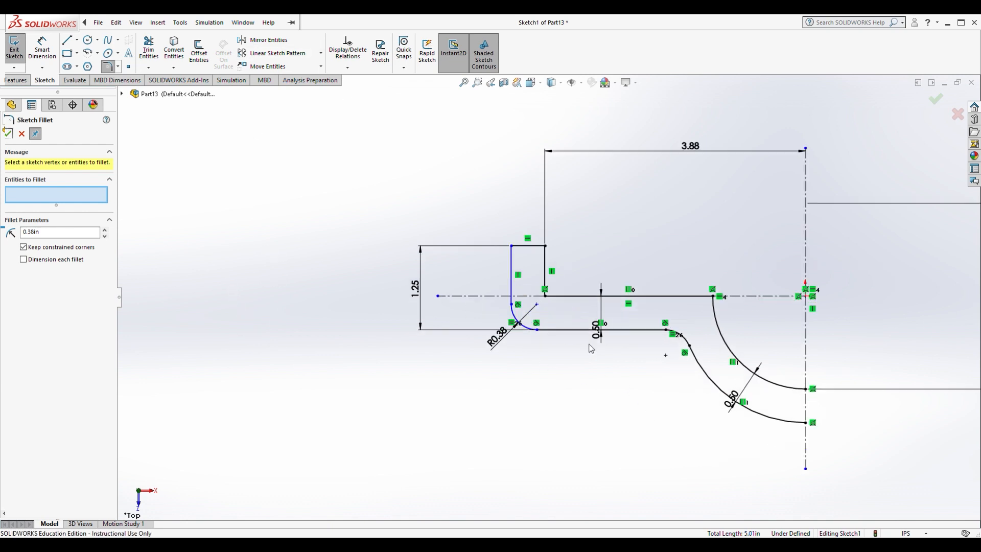
{"action": "scroll", "coordinate": [432, 336], "scroll_direction": "up", "scroll_amount": 3}
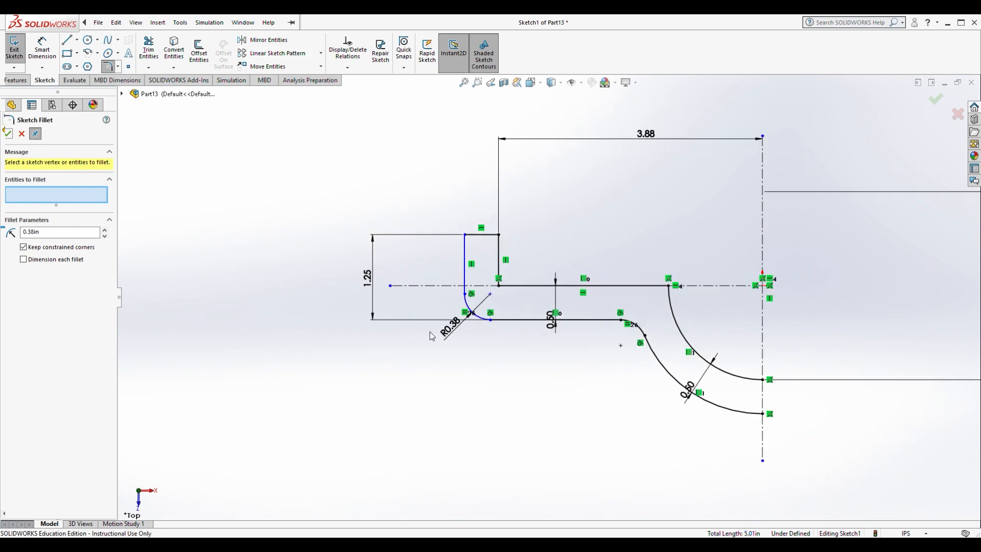
{"action": "key", "text": "Escape"}
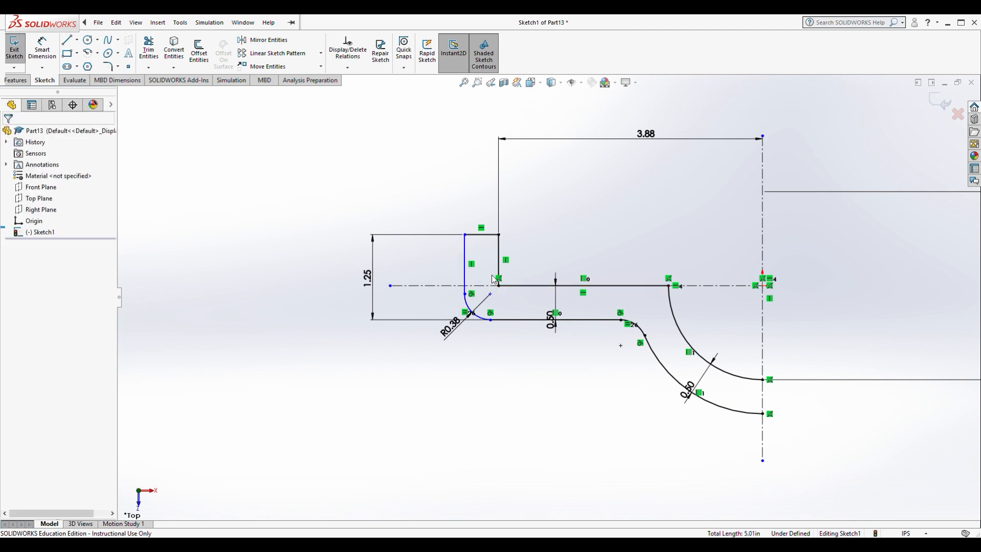
Dimension the horizontal width of the profile's upright end between its two vertical lines
{"action": "left_click", "coordinate": [42, 49]}
{"action": "left_click", "coordinate": [467, 250]}
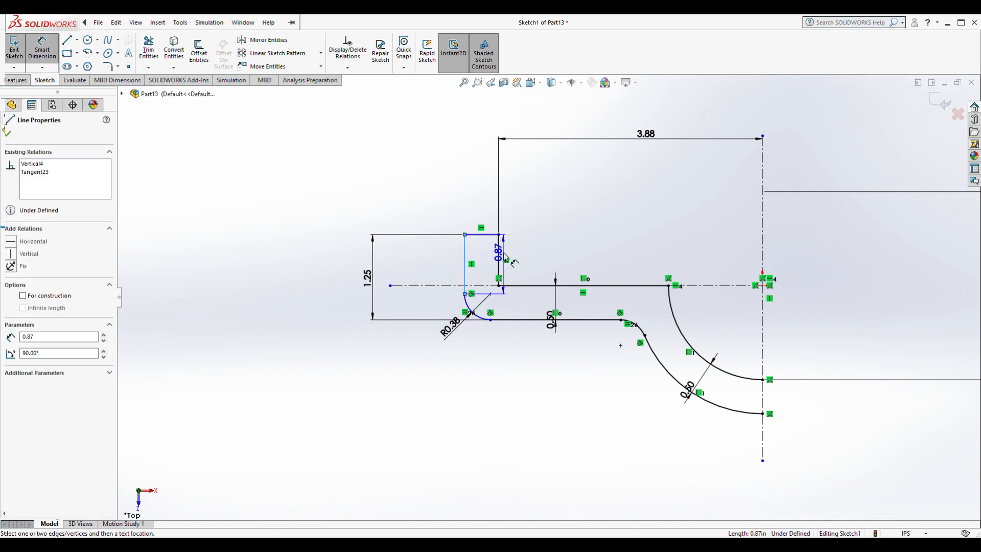
{"action": "key", "text": "Escape"}
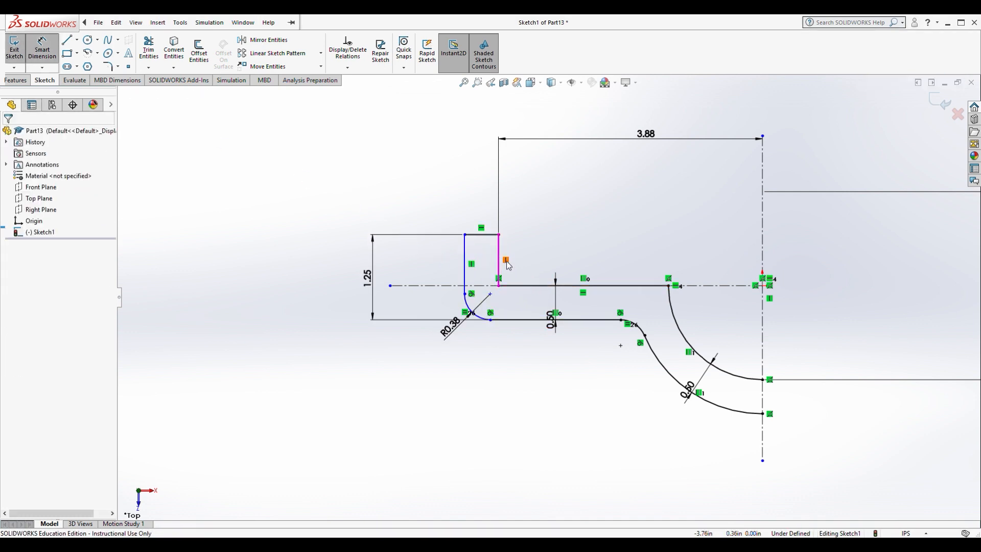
{"action": "left_click", "coordinate": [499, 255]}
{"action": "left_click", "coordinate": [483, 235]}
{"action": "left_click", "coordinate": [462, 211]}
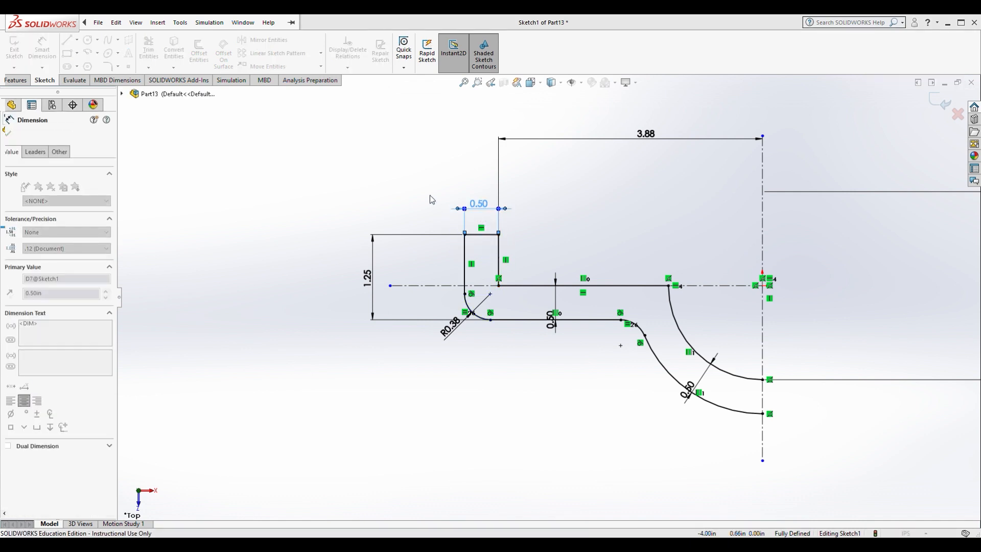
{"action": "key", "text": "Escape"}
Mirror the entire half profile, including the horizontal centerline, about the vertical centerline with Copy enabled
{"action": "key", "text": "z"}
{"action": "key", "text": "z"}
{"action": "key", "text": "z"}
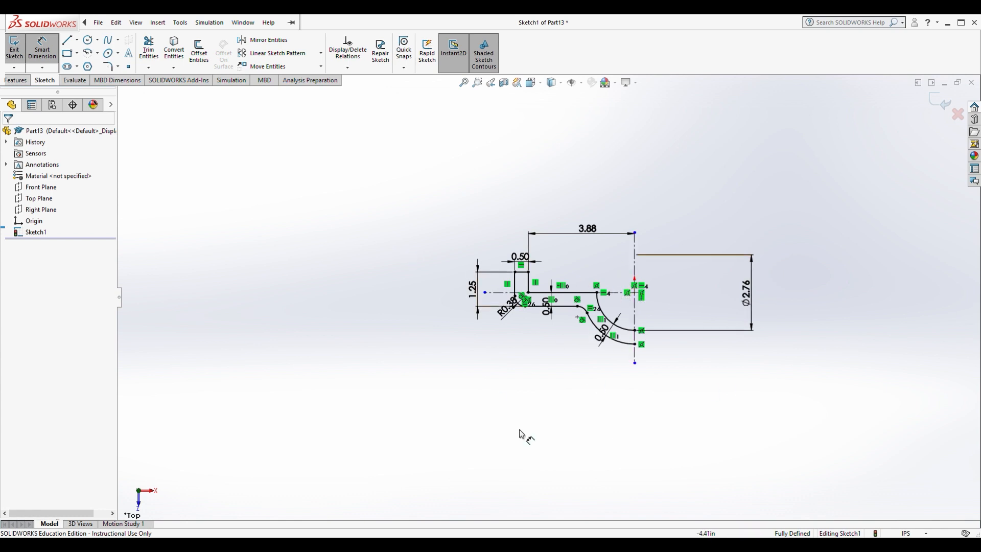
{"action": "left_click", "coordinate": [268, 40]}
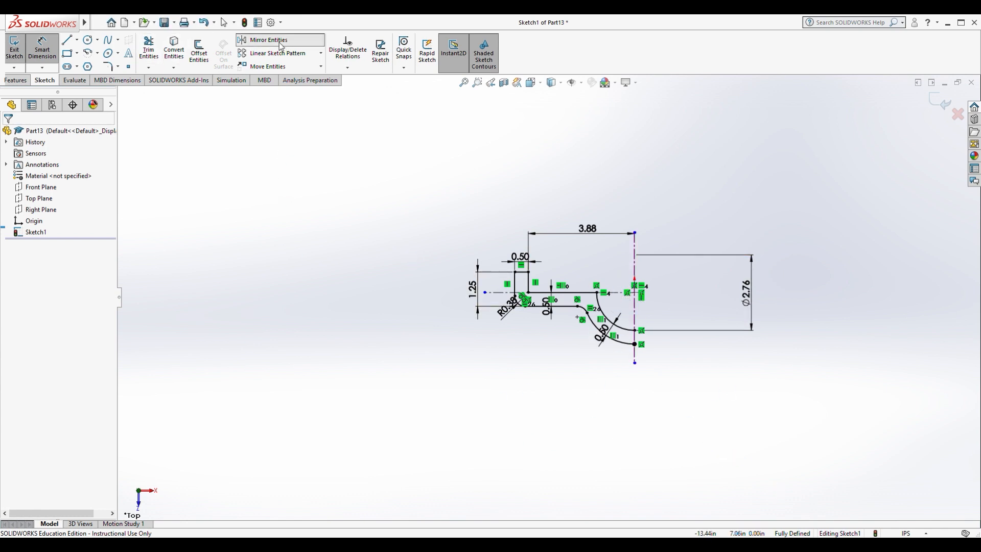
{"action": "left_click_drag", "start_coordinate": [403, 182], "coordinate": [672, 412]}
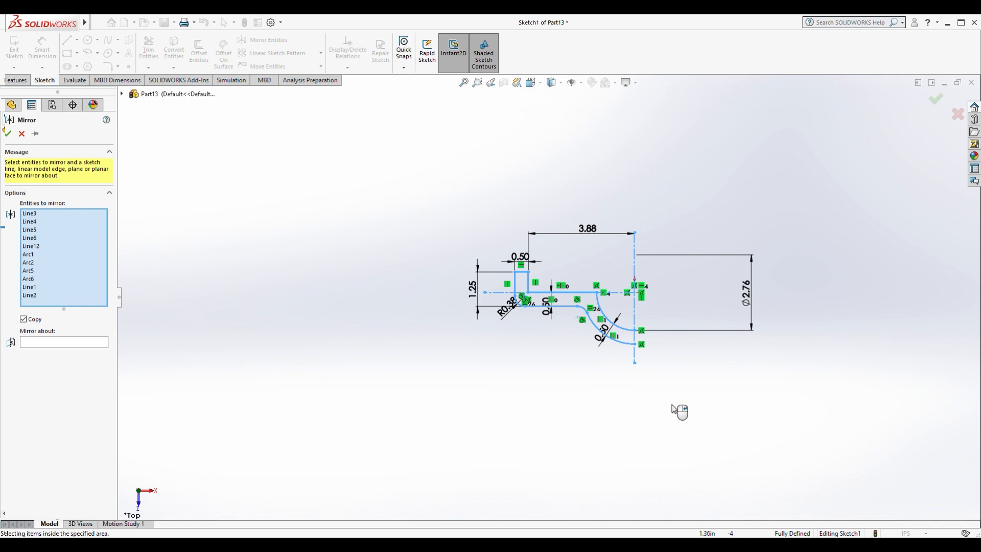
{"action": "left_click", "coordinate": [45, 343]}
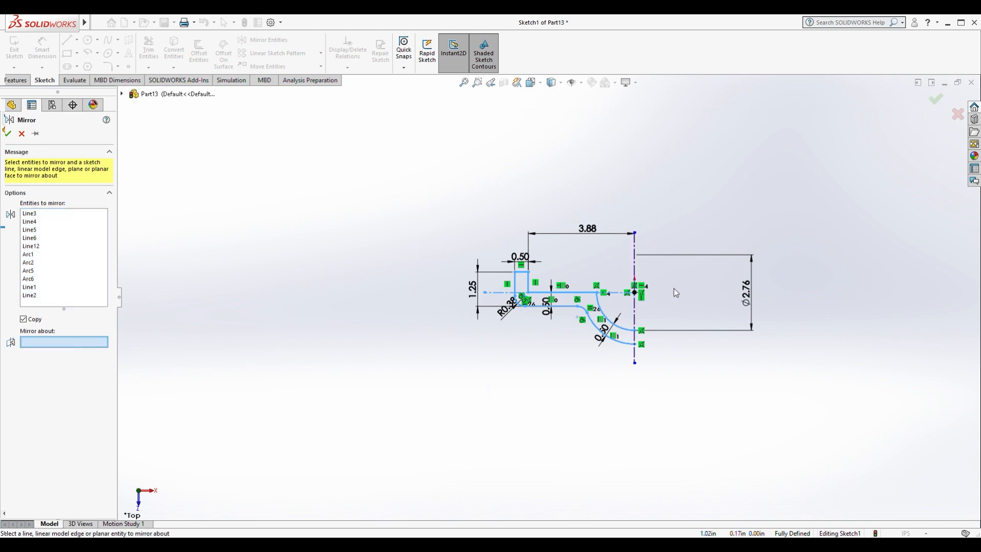
{"action": "left_click", "coordinate": [635, 316]}
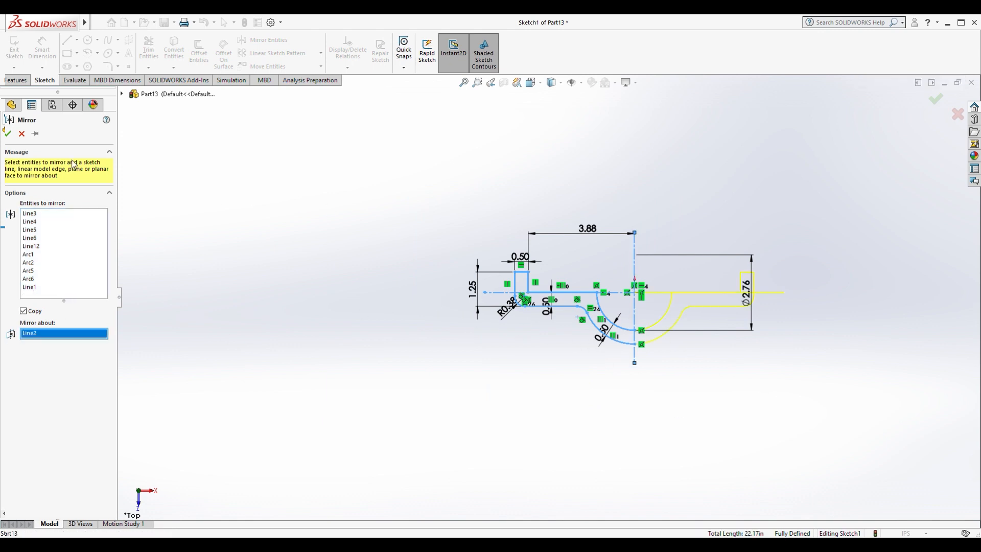
{"action": "left_click", "coordinate": [8, 133]}
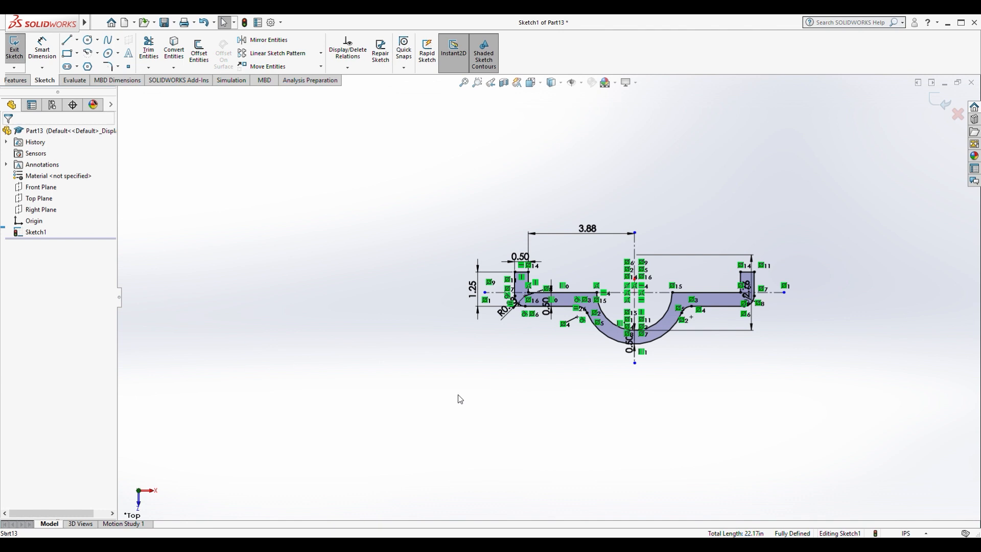
Extrude the mirrored bracket profile as a blind boss 3 in deep from the sketch plane
{"action": "left_click", "coordinate": [14, 80]}
{"action": "left_click", "coordinate": [19, 50]}
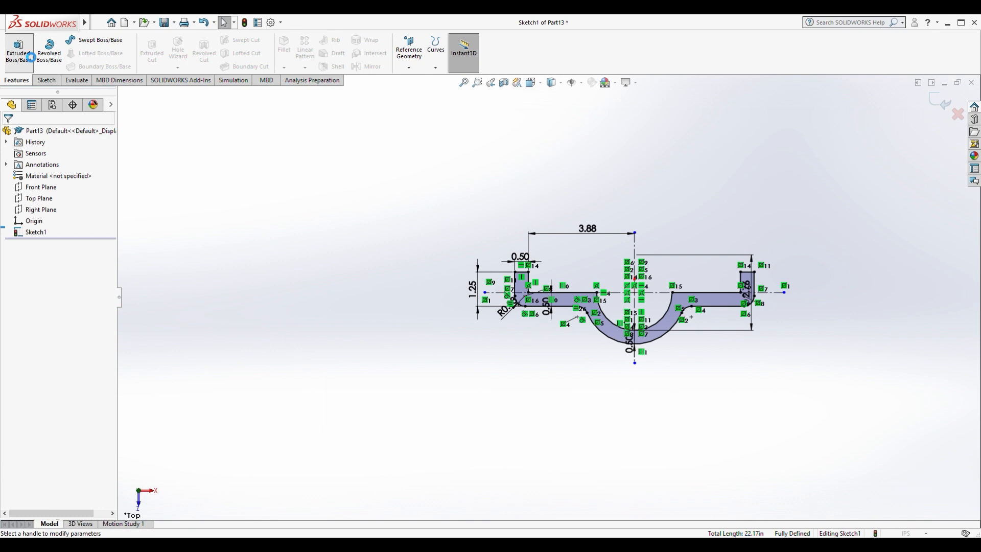
{"action": "key", "text": "Home"}
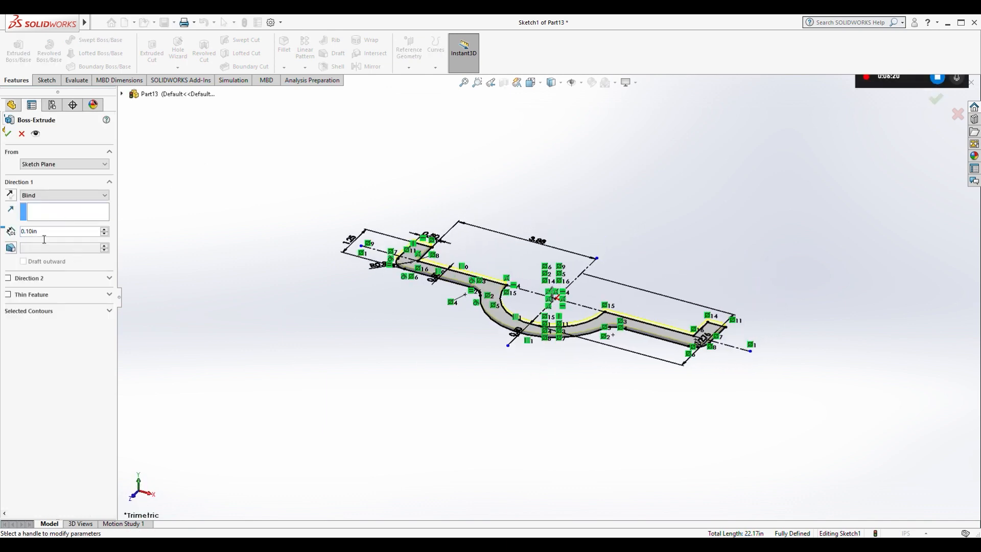
{"action": "type", "text": "3"}
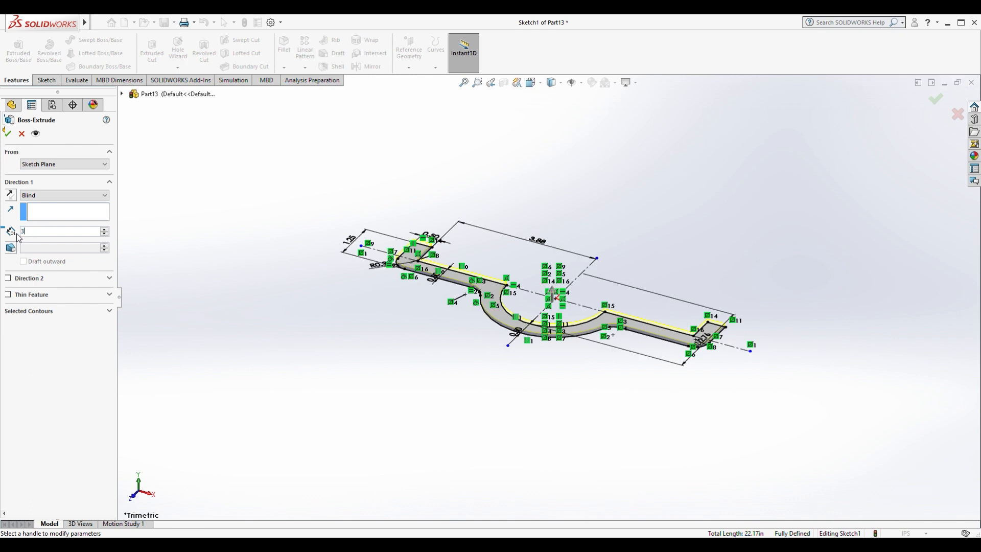
{"action": "left_click", "coordinate": [7, 134]}
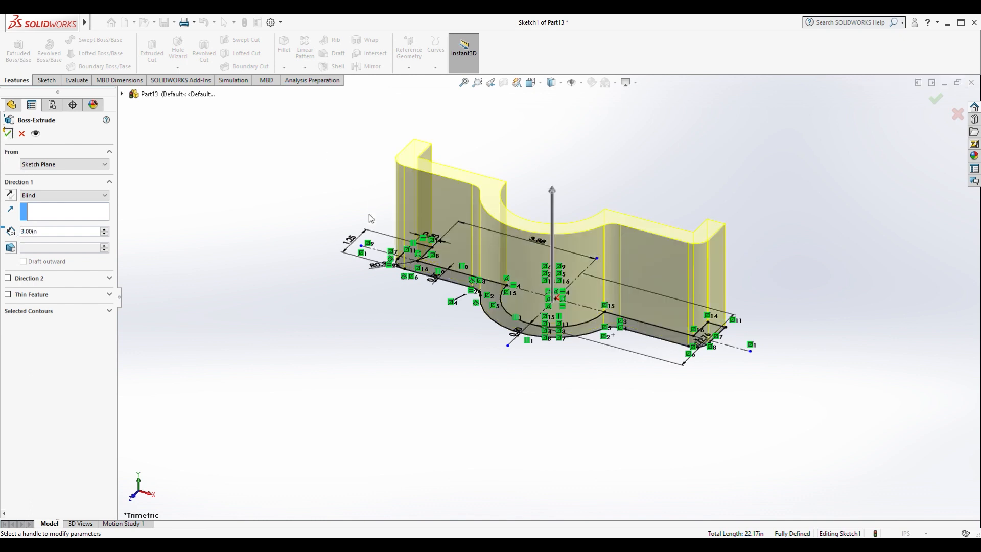
{"action": "left_click", "coordinate": [8, 135]}
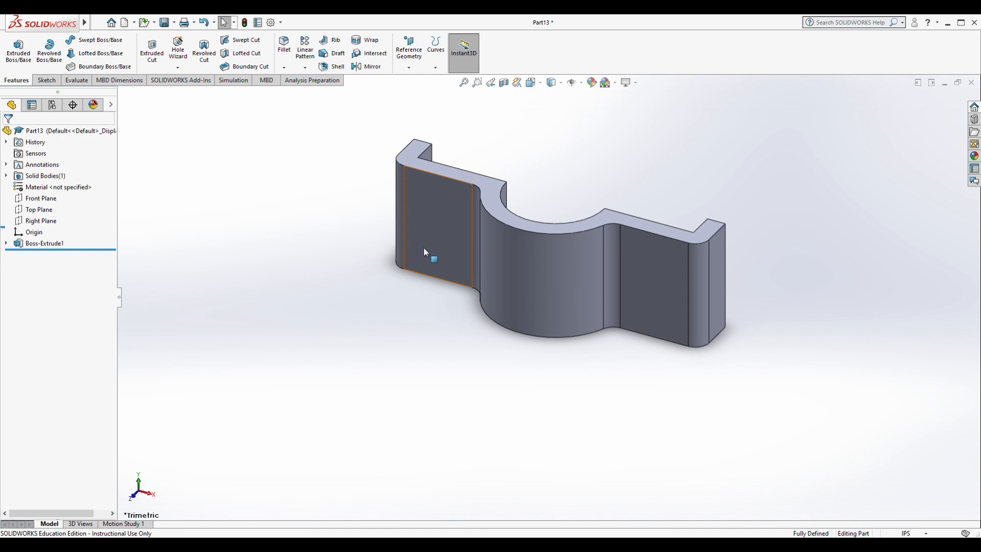
Start a sketch on the left flange's front face and draw a horizontal centerline between the midpoints of the two flanges' outer vertical edges
{"action": "left_click", "coordinate": [46, 80]}
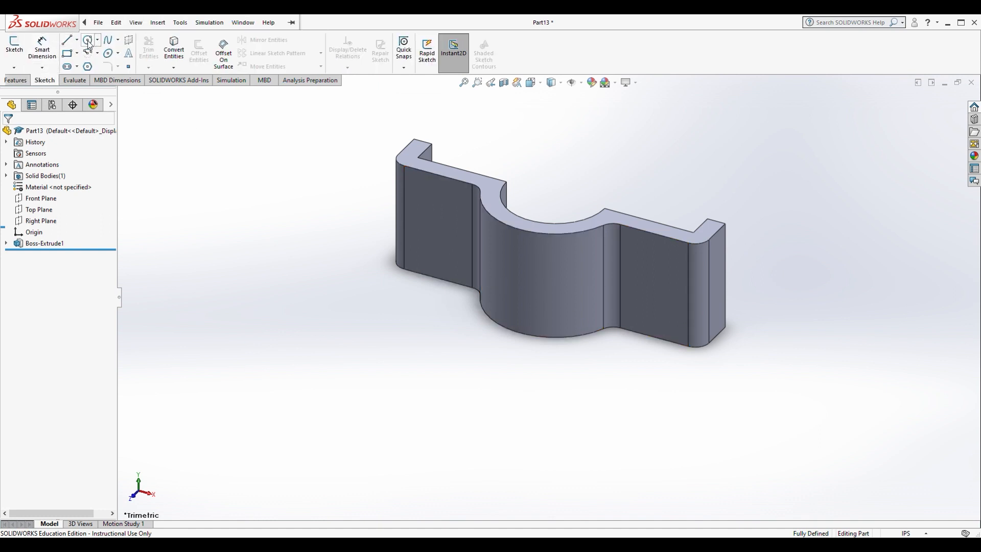
{"action": "left_click", "coordinate": [78, 40]}
{"action": "left_click", "coordinate": [88, 67]}
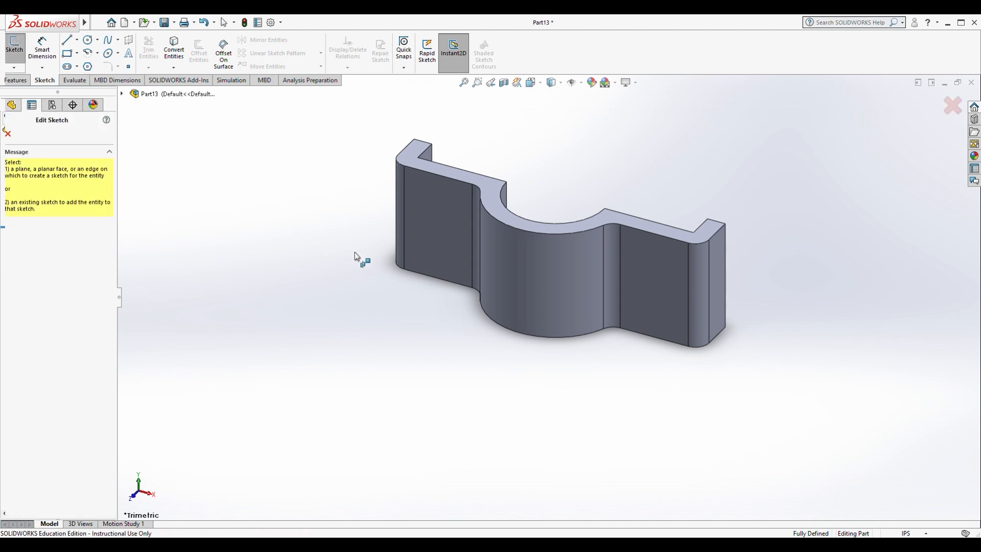
{"action": "left_click", "coordinate": [428, 228]}
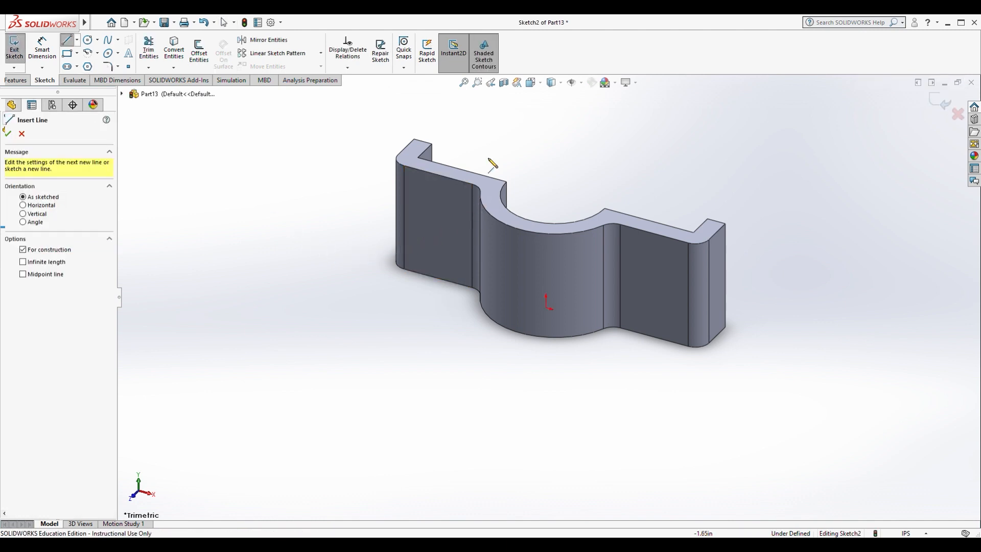
{"action": "left_click", "coordinate": [542, 84]}
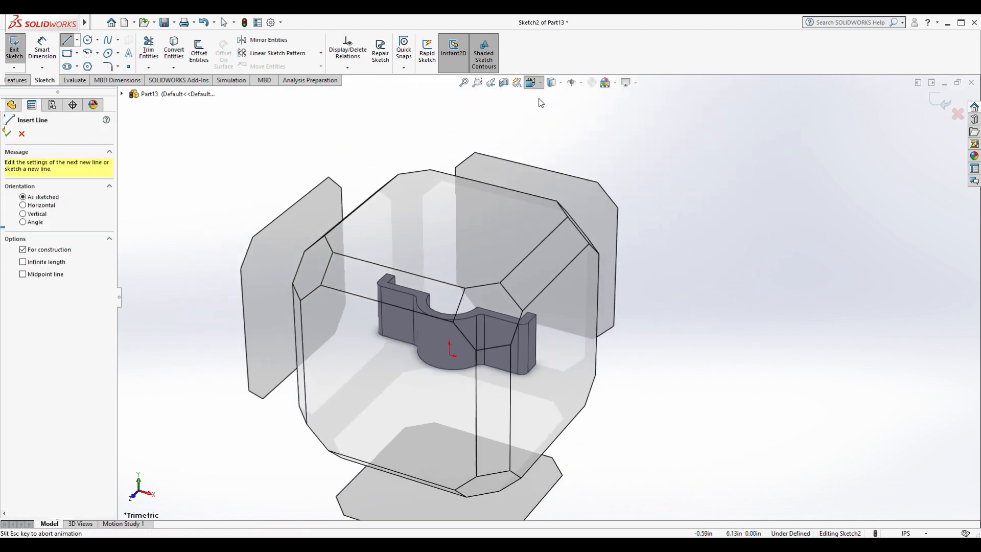
{"action": "left_click", "coordinate": [388, 407]}
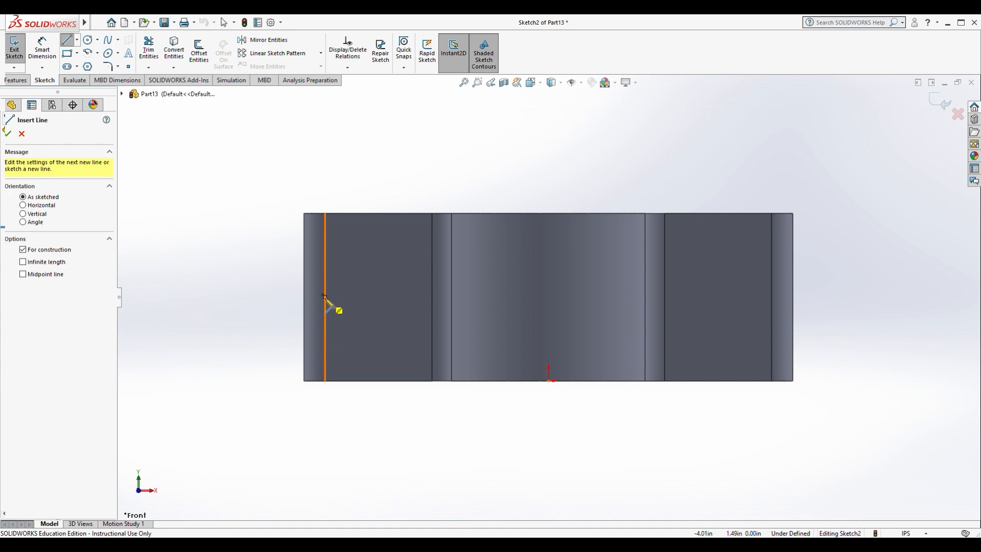
{"action": "left_click", "coordinate": [325, 296]}
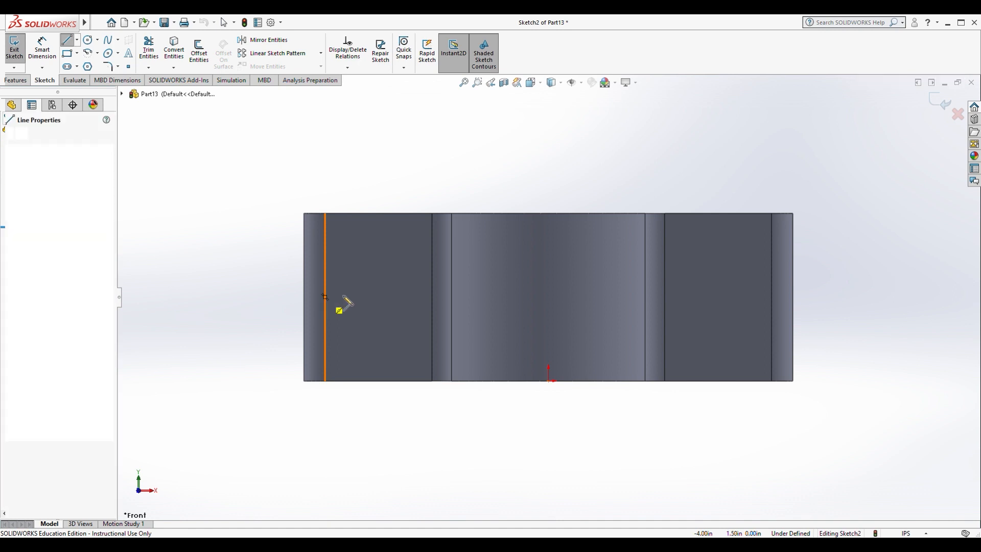
{"action": "left_click", "coordinate": [772, 297]}
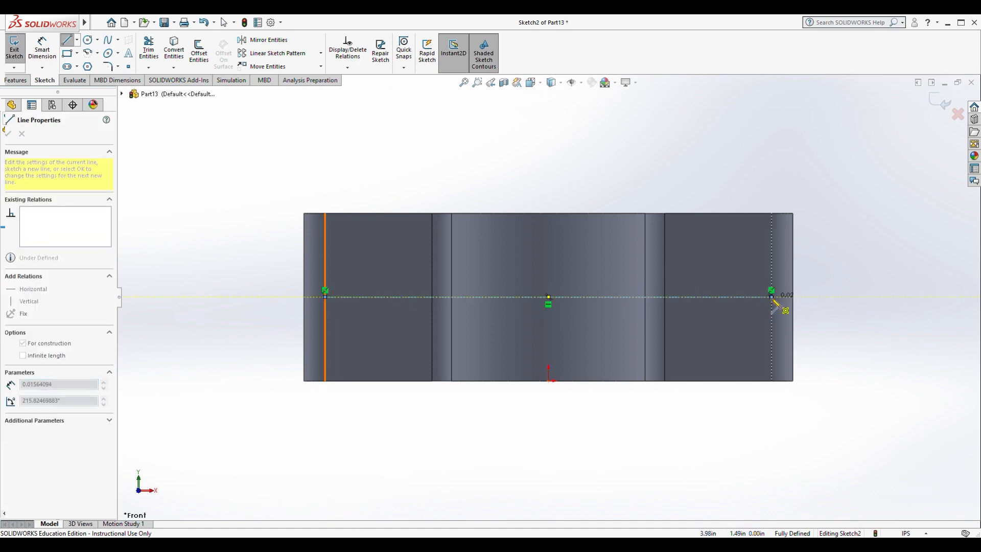
{"action": "key", "text": "Escape"}
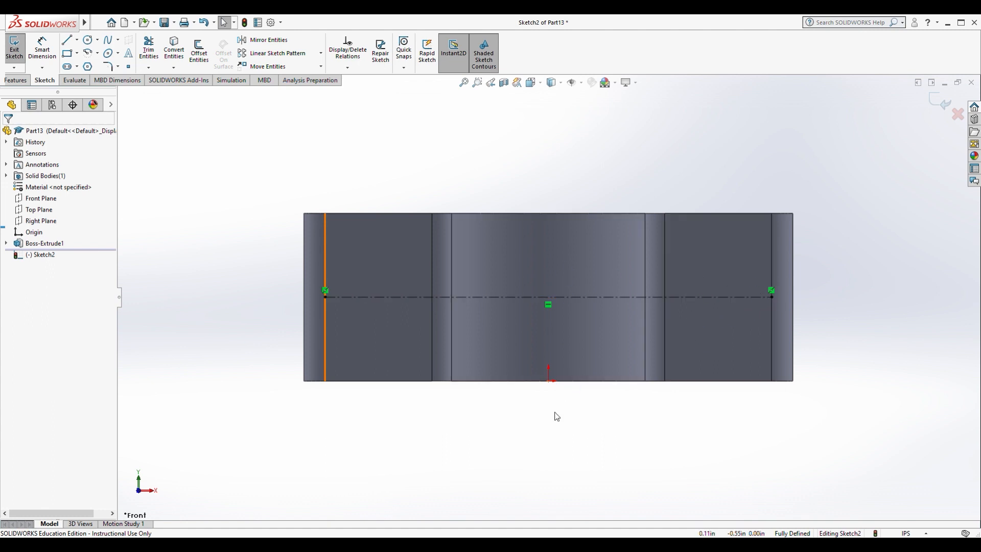
Sketch a vertical centerline about 4.13 in long through the origin, extending past the part's upper and lower edges
{"action": "left_click", "coordinate": [68, 41]}
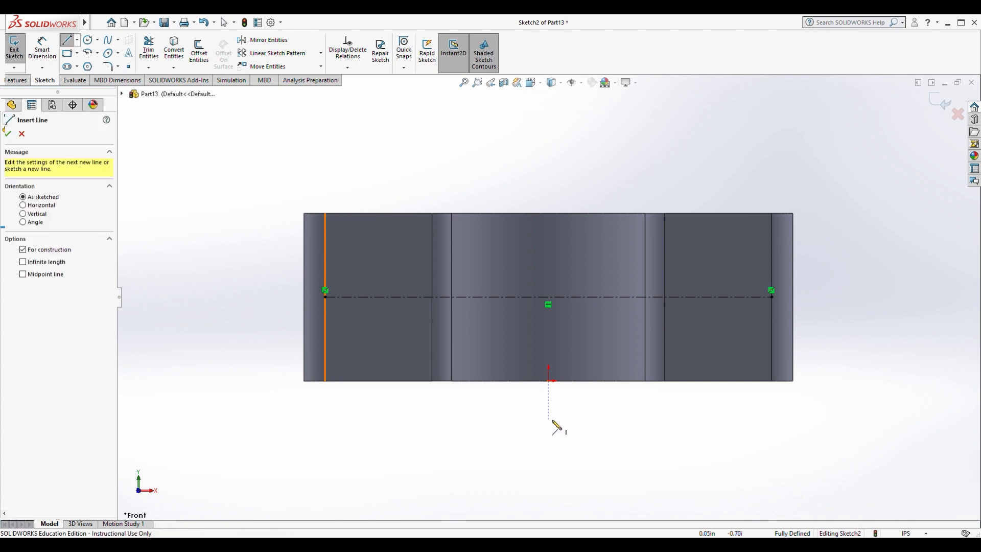
{"action": "left_click", "coordinate": [548, 414]}
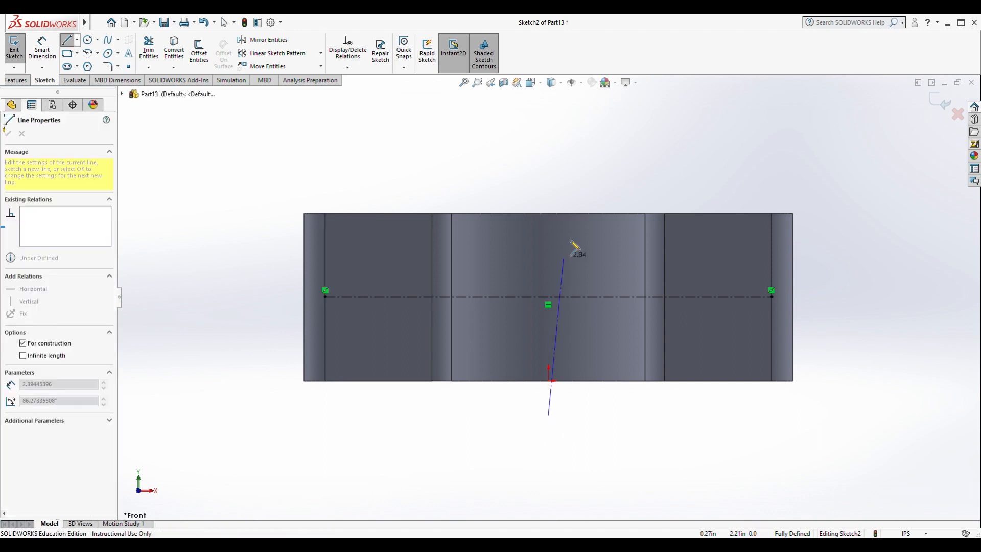
{"action": "left_click", "coordinate": [549, 185]}
{"action": "key", "text": "Escape"}
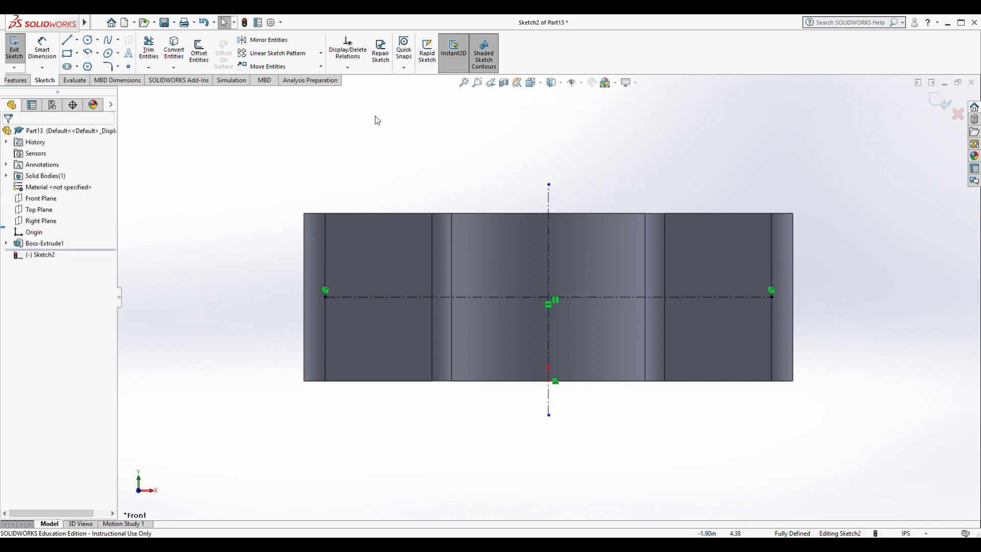
Sketch a second vertical centerline across the left flange, about 3.25 in from the central one
{"action": "left_click", "coordinate": [46, 49]}
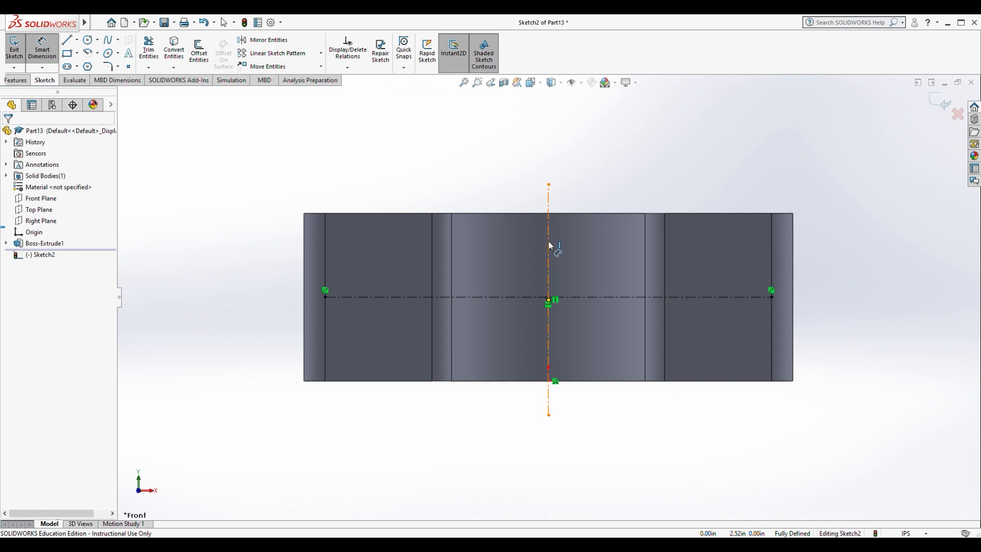
{"action": "left_click", "coordinate": [85, 66]}
{"action": "left_click", "coordinate": [367, 196]}
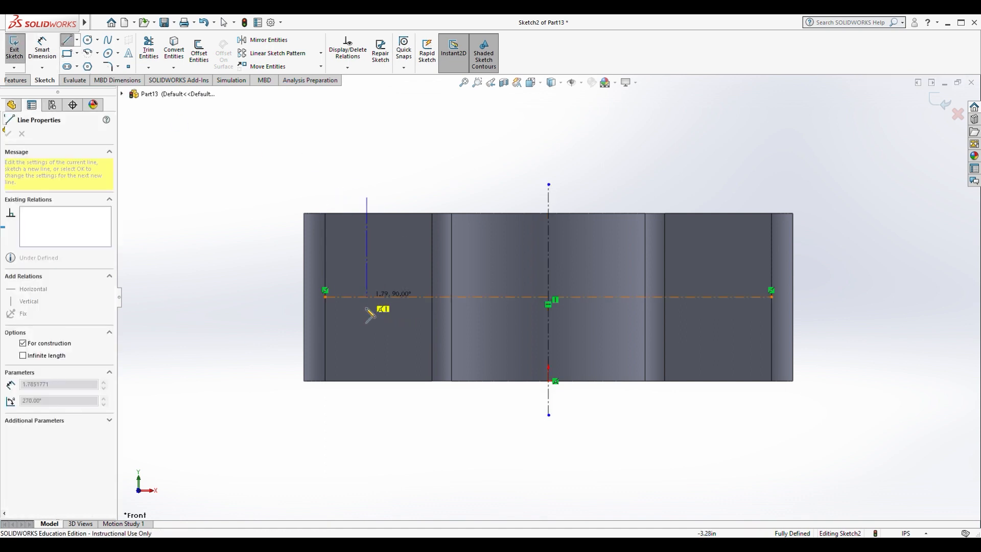
{"action": "left_click", "coordinate": [367, 411]}
{"action": "key", "text": "Escape"}
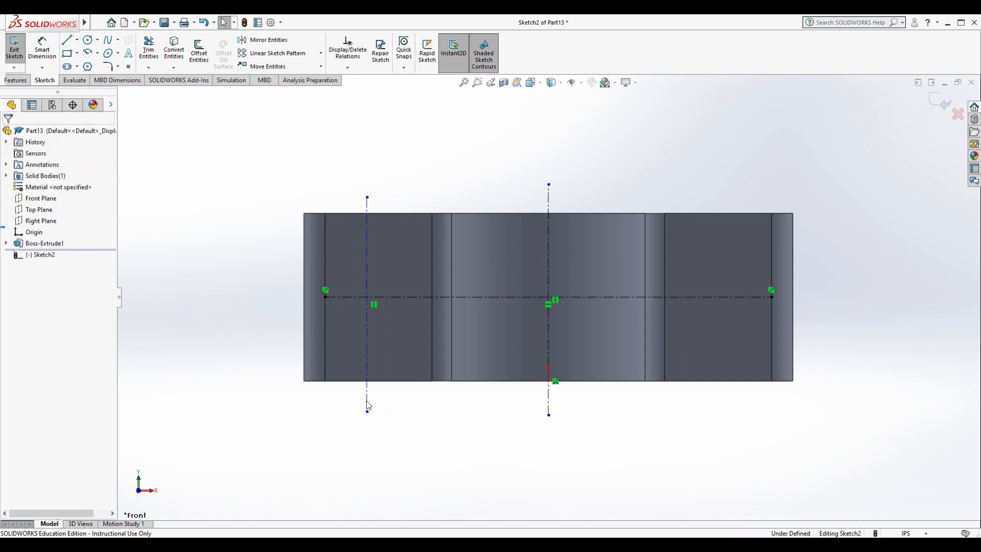
Dimension the distance between the left flange's vertical centerline and the central centerline as 3 in
{"action": "left_click", "coordinate": [43, 50]}
{"action": "left_click", "coordinate": [367, 237]}
{"action": "left_click", "coordinate": [548, 250]}
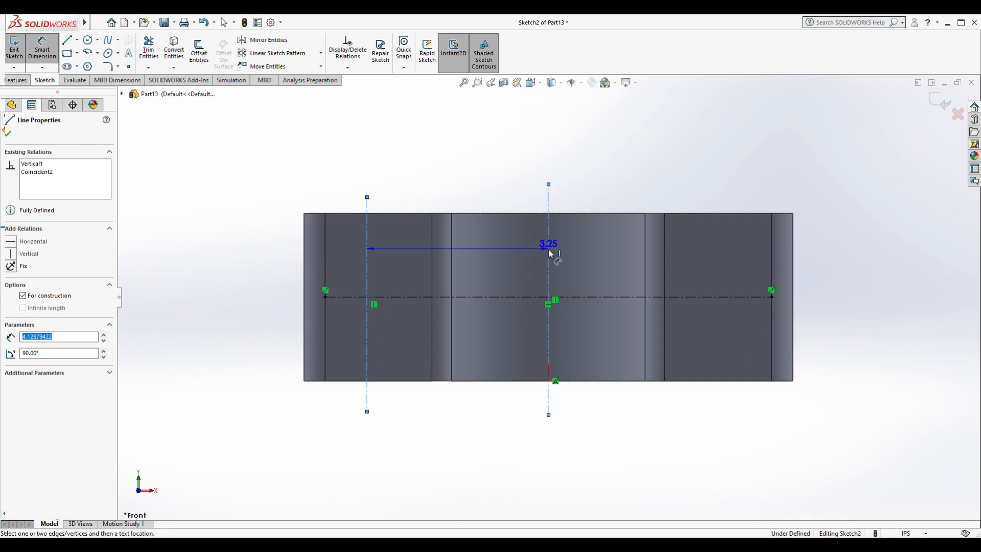
{"action": "left_click", "coordinate": [471, 185]}
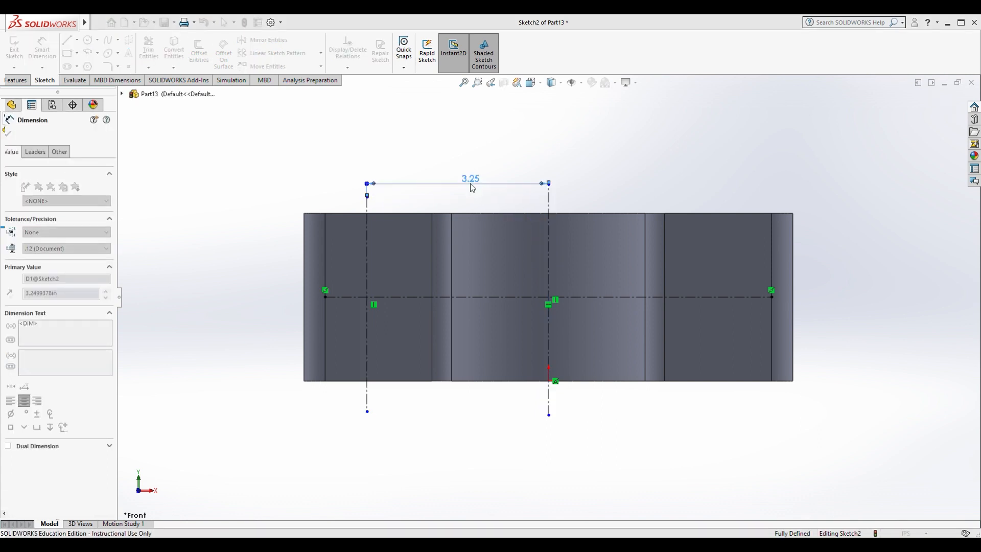
{"action": "type", "text": "3"}
{"action": "key", "text": "Return"}
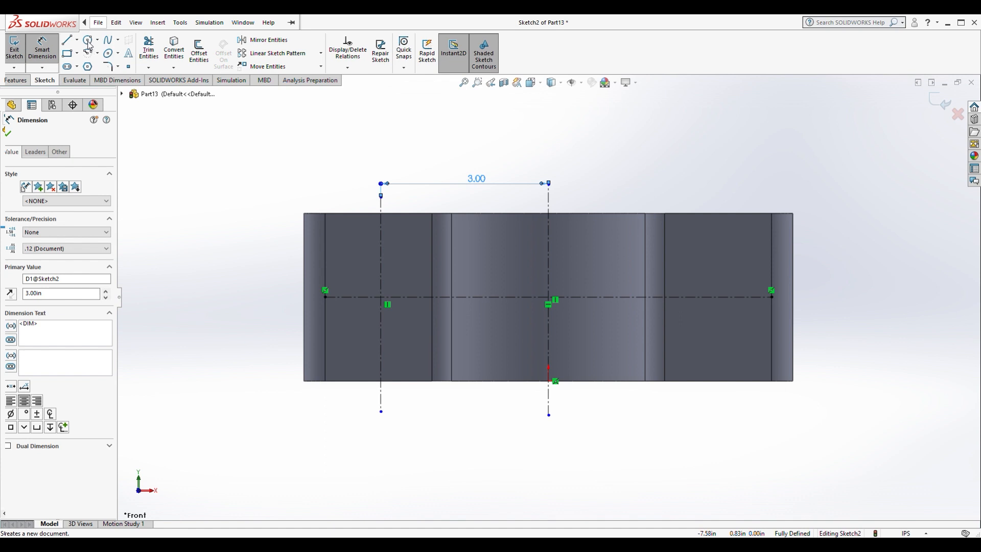
Sketch a circle of about 0.58 in radius centred where the left flange's vertical centerline crosses the horizontal one
{"action": "left_click", "coordinate": [89, 41]}
{"action": "scroll", "coordinate": [382, 301], "scroll_direction": "down", "scroll_amount": 3}
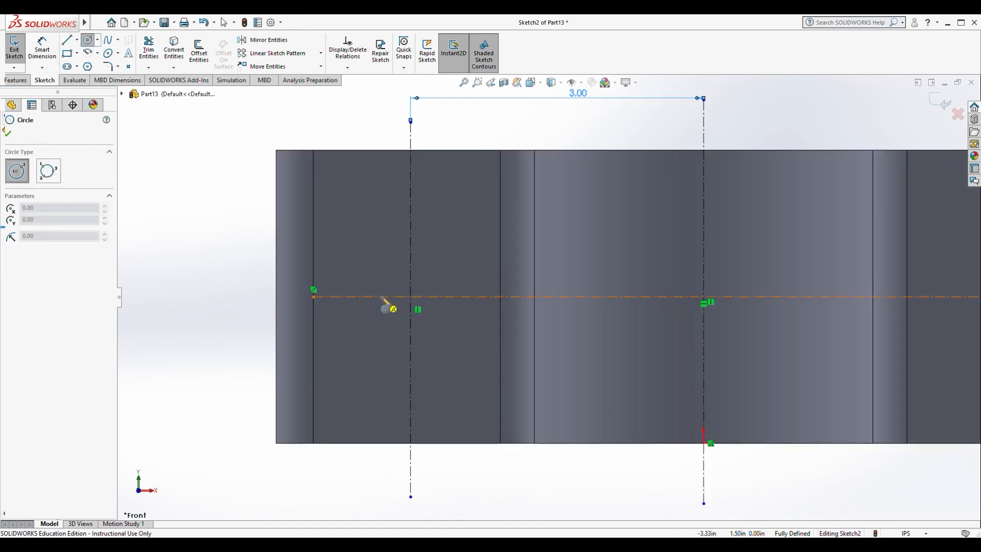
{"action": "left_click", "coordinate": [411, 297]}
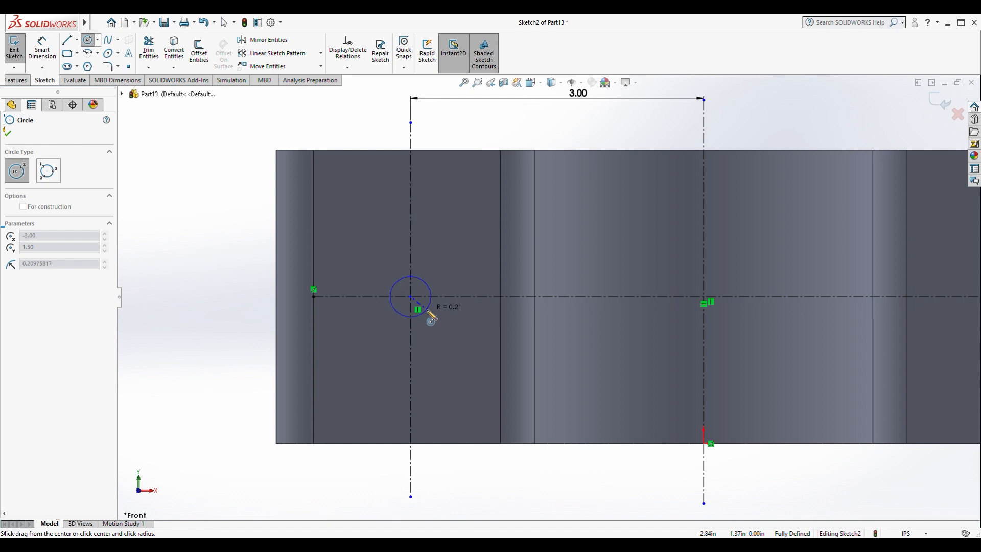
{"action": "left_click", "coordinate": [438, 349]}
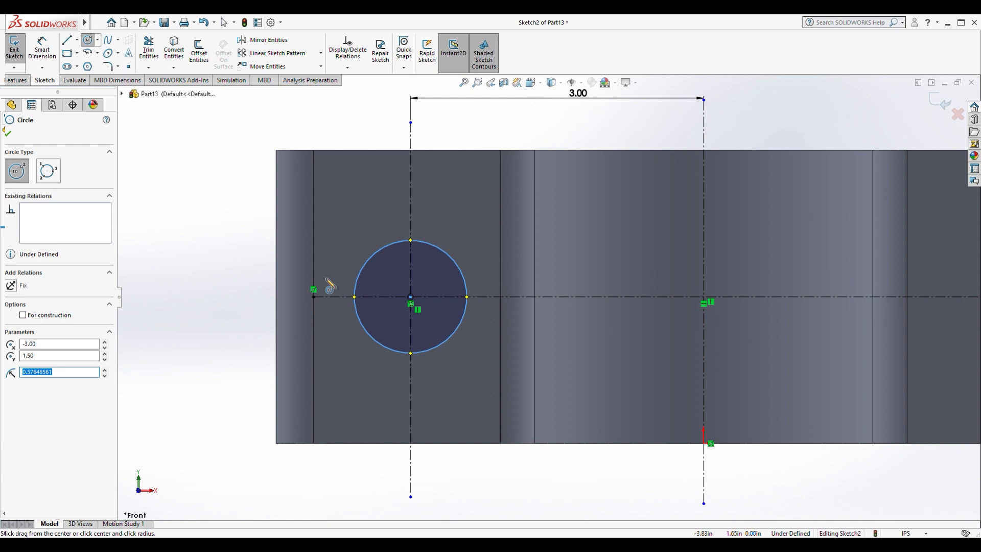
Dimension the circle's diameter as 0.75 in
{"action": "left_click", "coordinate": [42, 50]}
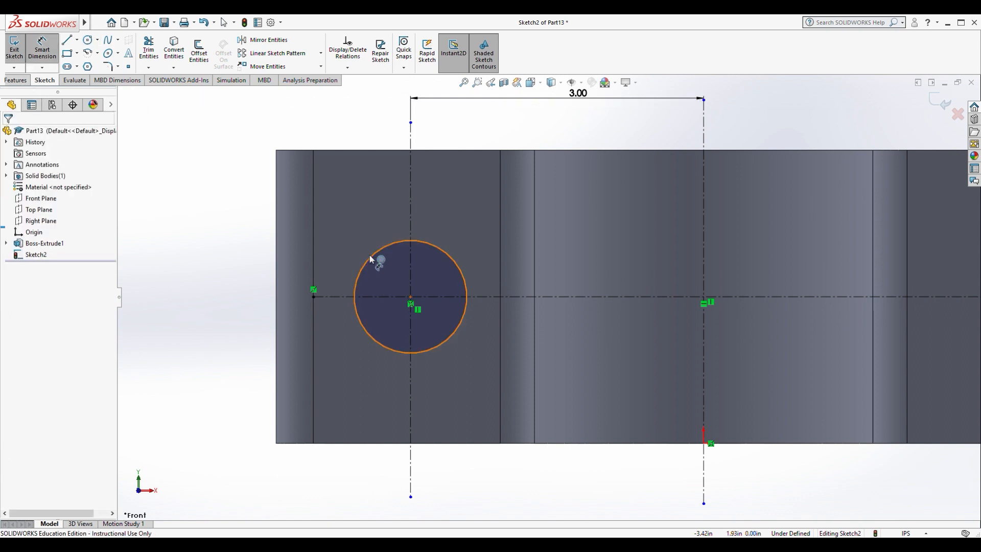
{"action": "left_click", "coordinate": [369, 256]}
{"action": "left_click", "coordinate": [327, 123]}
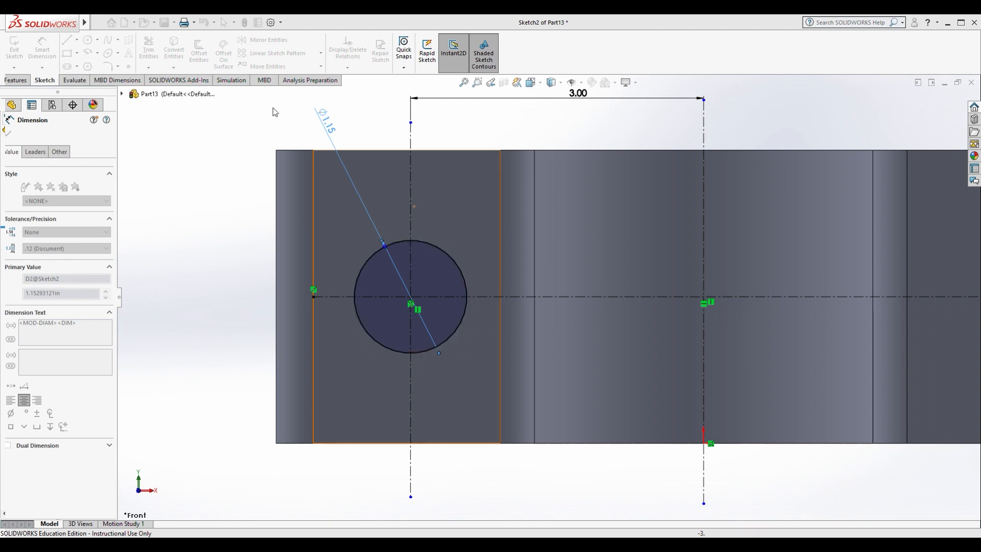
{"action": "key", "text": "f"}
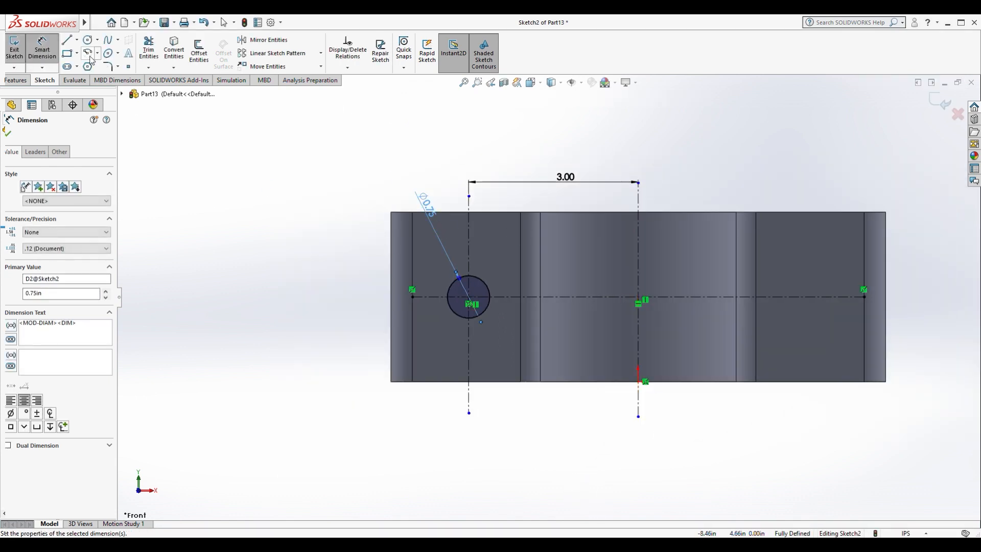
Mirror the 0.75 in circle about the central vertical centerline onto the right flange with Copy enabled
{"action": "left_click", "coordinate": [263, 40]}
{"action": "left_click", "coordinate": [479, 282]}
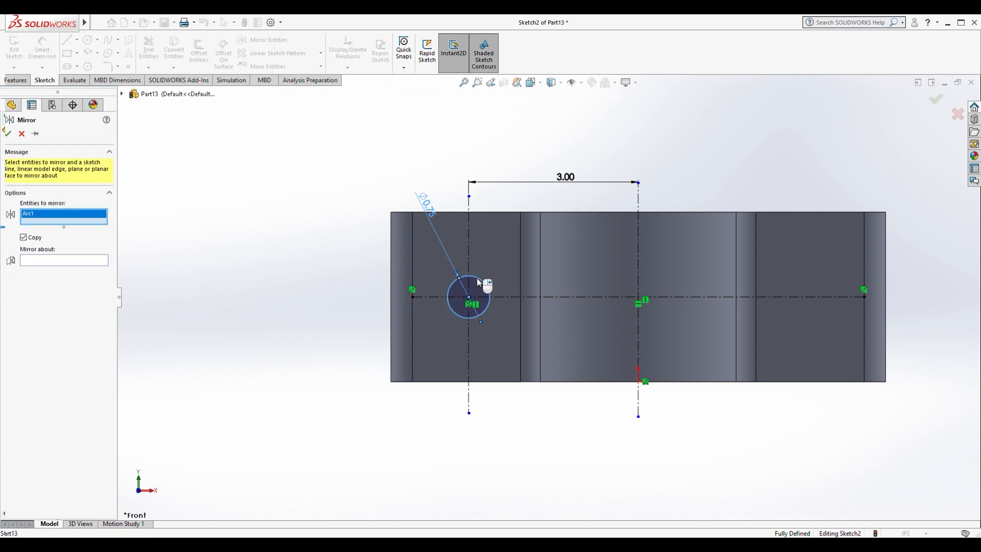
{"action": "left_click", "coordinate": [62, 260]}
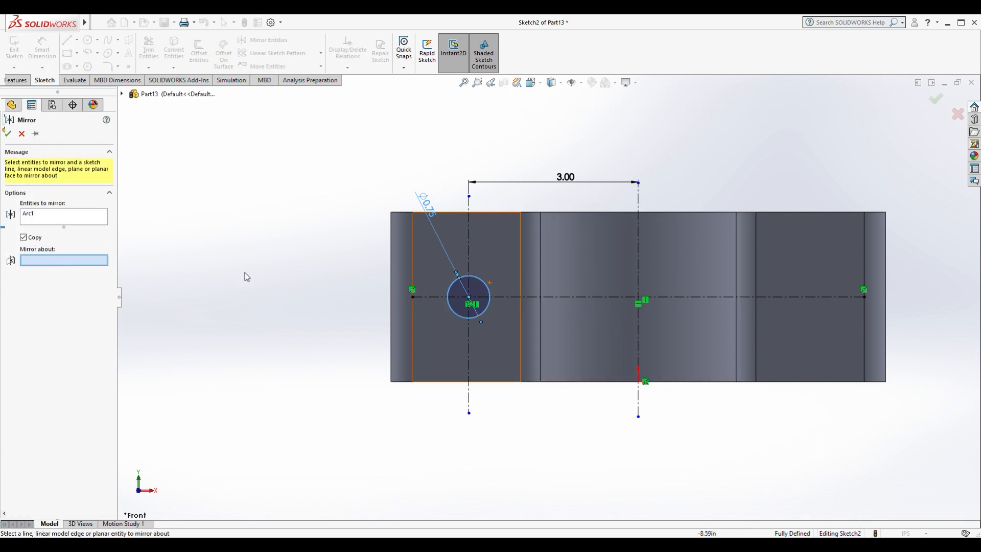
{"action": "left_click", "coordinate": [638, 273]}
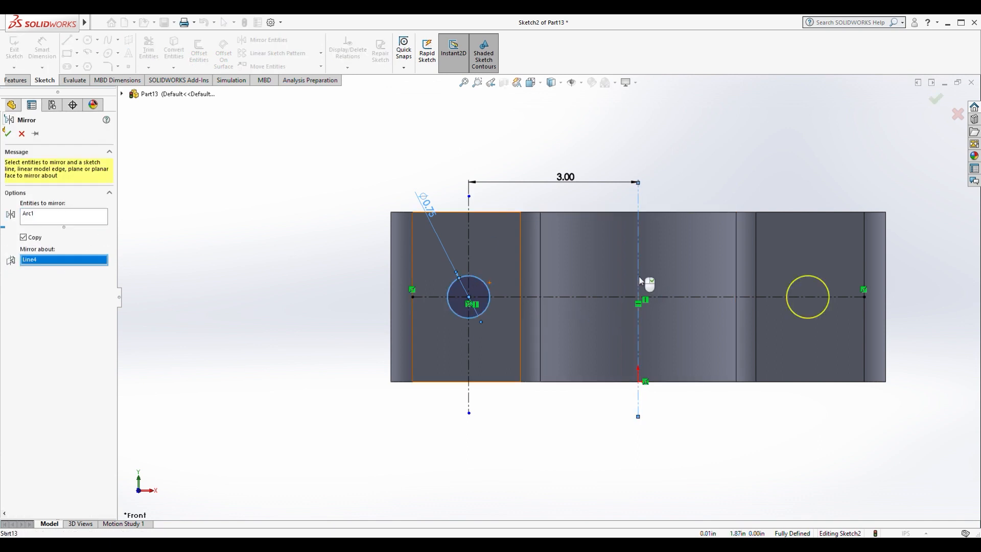
{"action": "left_click", "coordinate": [8, 134]}
Cut both flange holes from the two circles with an Extruded Cut set to Through All
{"action": "left_click", "coordinate": [15, 80]}
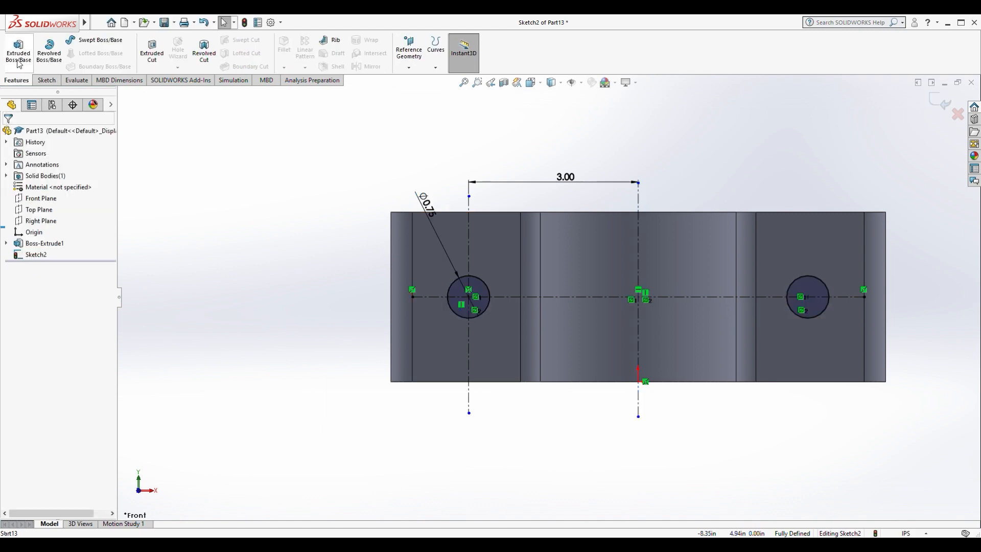
{"action": "left_click", "coordinate": [152, 51]}
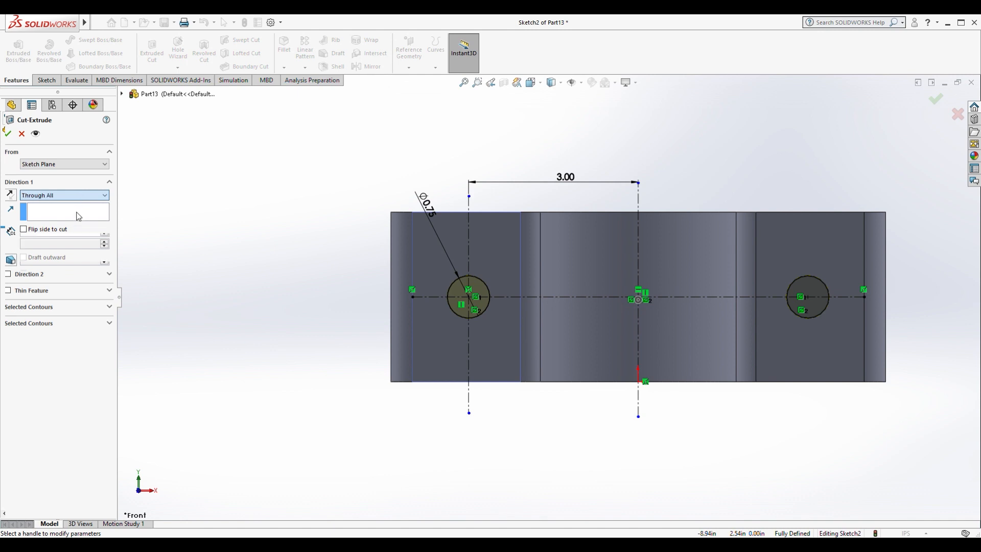
{"action": "left_click", "coordinate": [8, 134]}
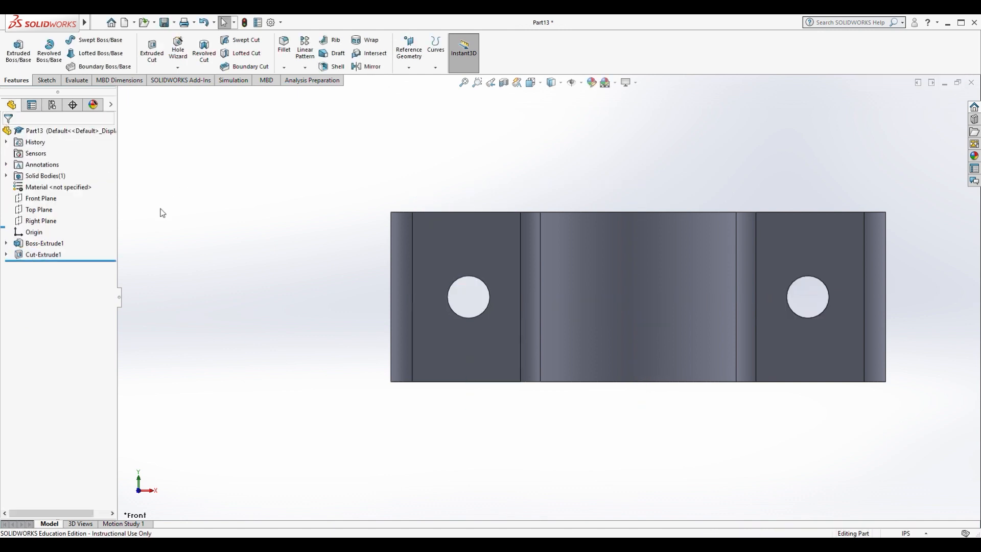
{"action": "middle_click_drag", "start_coordinate": [230, 298], "coordinate": [319, 321]}
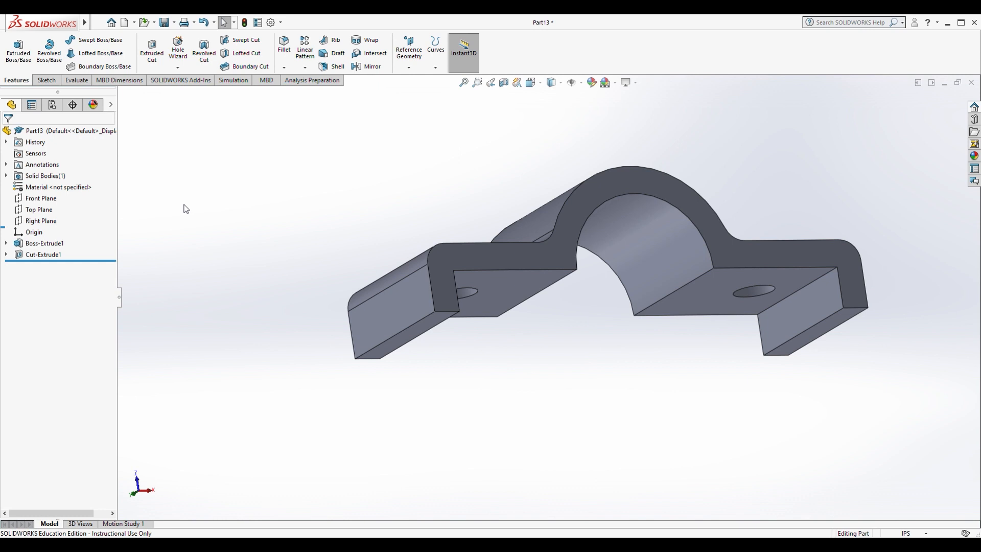
Fillet the four short corner edges at the free ends of both downturned flange lips with a 0.38 in radius
{"action": "left_click", "coordinate": [285, 45]}
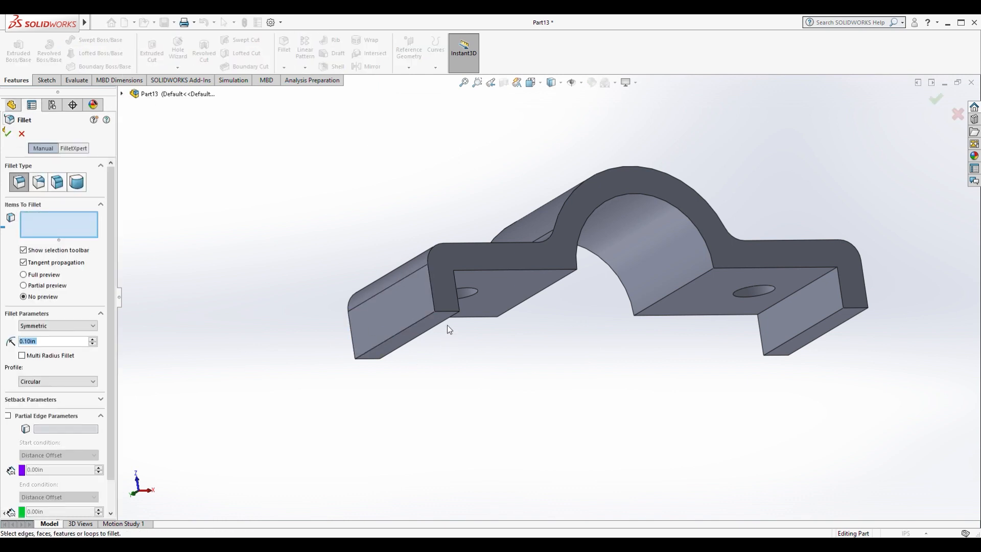
{"action": "left_click", "coordinate": [51, 342]}
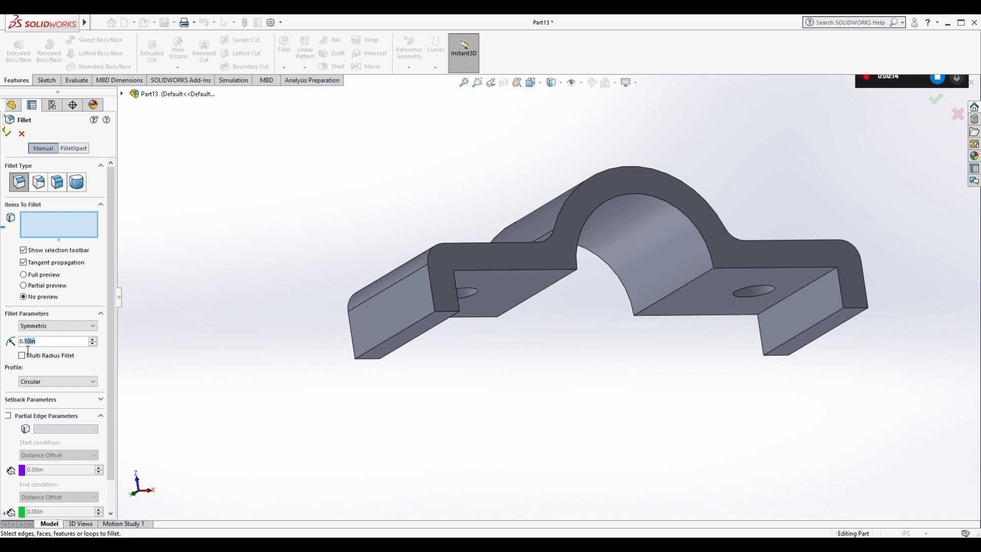
{"action": "type", "text": "38"}
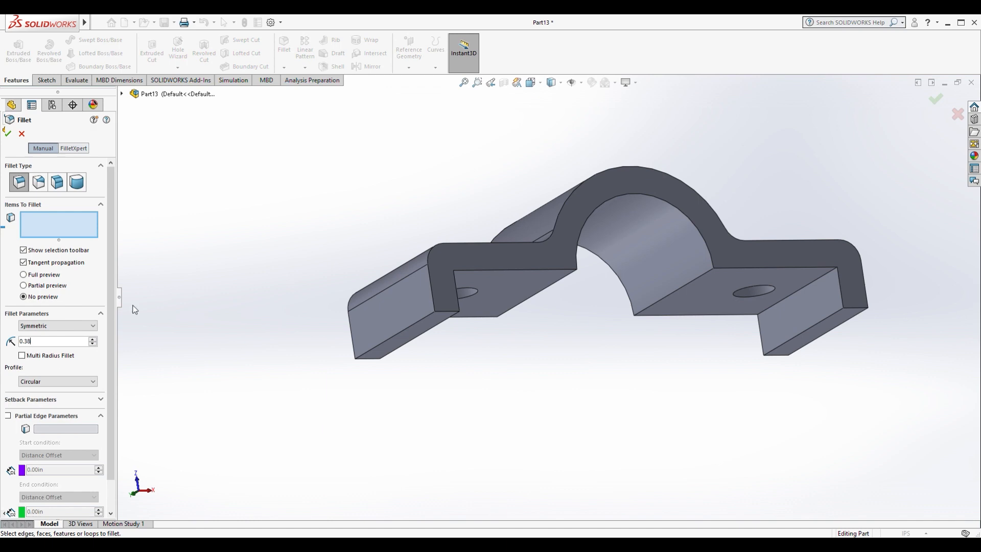
{"action": "left_click", "coordinate": [442, 313]}
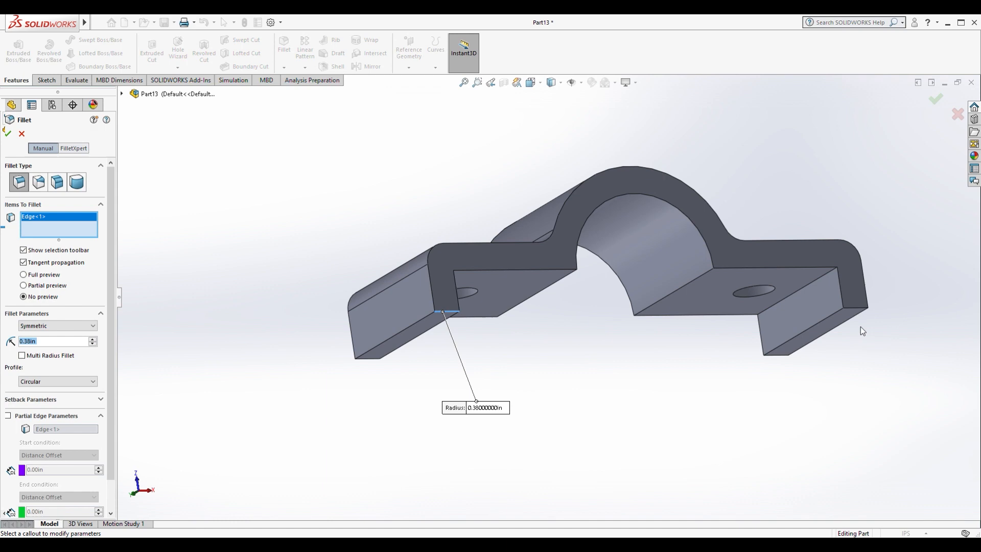
{"action": "left_click", "coordinate": [858, 309]}
{"action": "middle_click_drag", "start_coordinate": [708, 408], "coordinate": [743, 399]}
{"action": "left_click", "coordinate": [779, 425]}
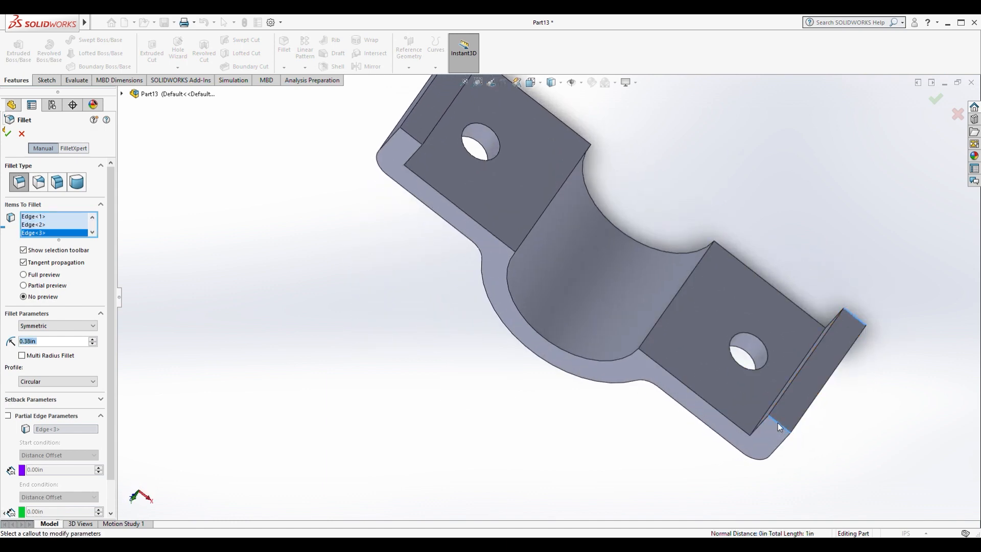
{"action": "left_click", "coordinate": [409, 134]}
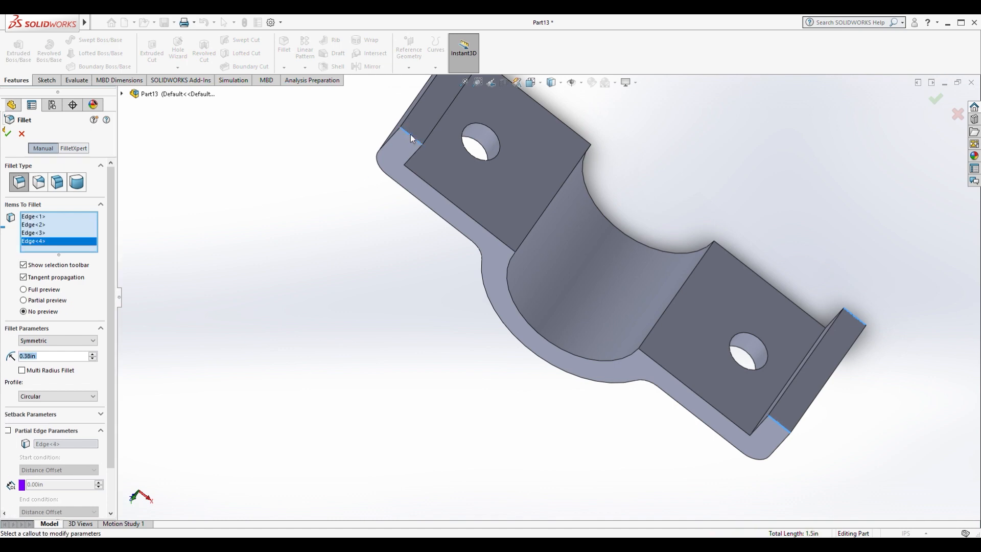
{"action": "left_click", "coordinate": [8, 134]}
{"action": "middle_click_drag", "start_coordinate": [189, 271], "coordinate": [478, 88]}
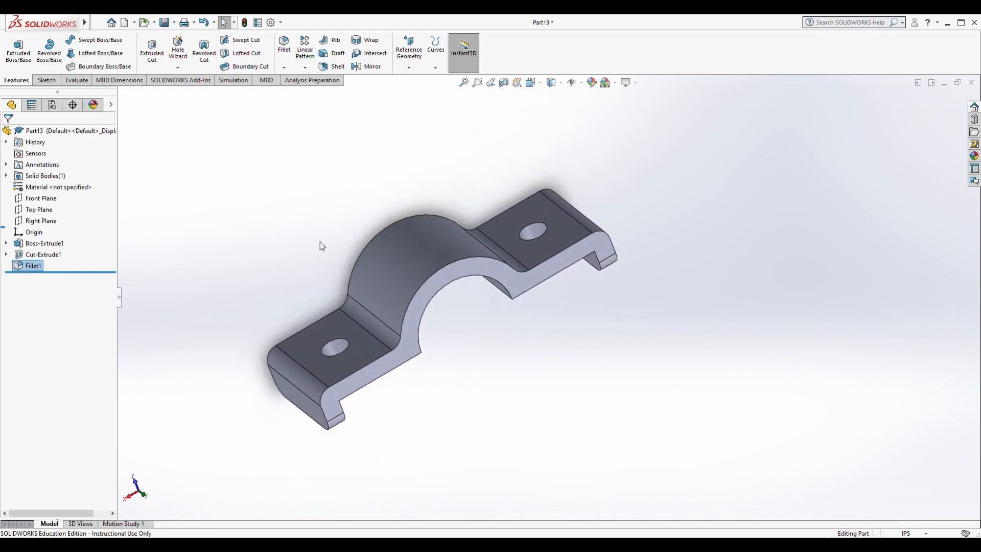
{"action": "middle_click_drag", "start_coordinate": [323, 246], "coordinate": [329, 223]}
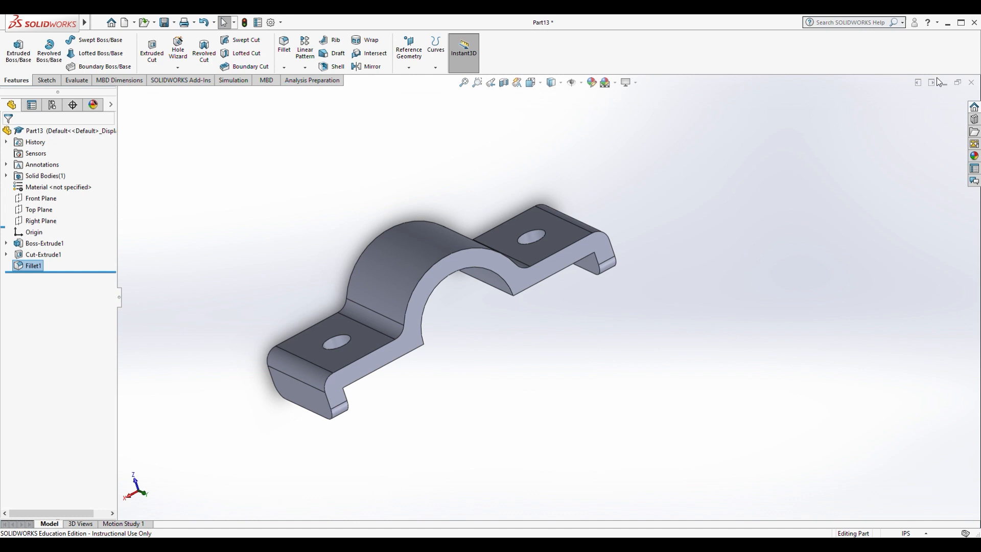
{"action": "middle_click_drag", "start_coordinate": [589, 419], "coordinate": [705, 403]}
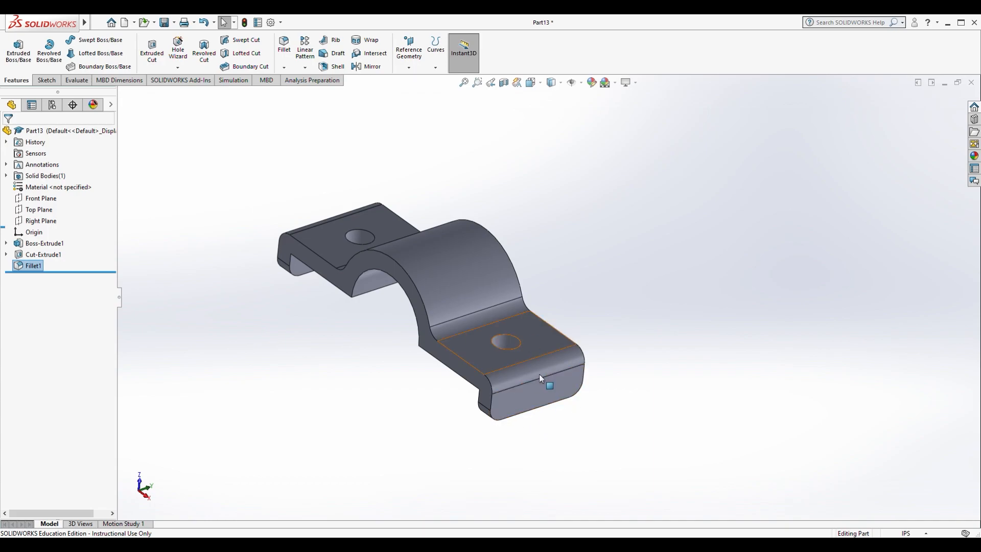